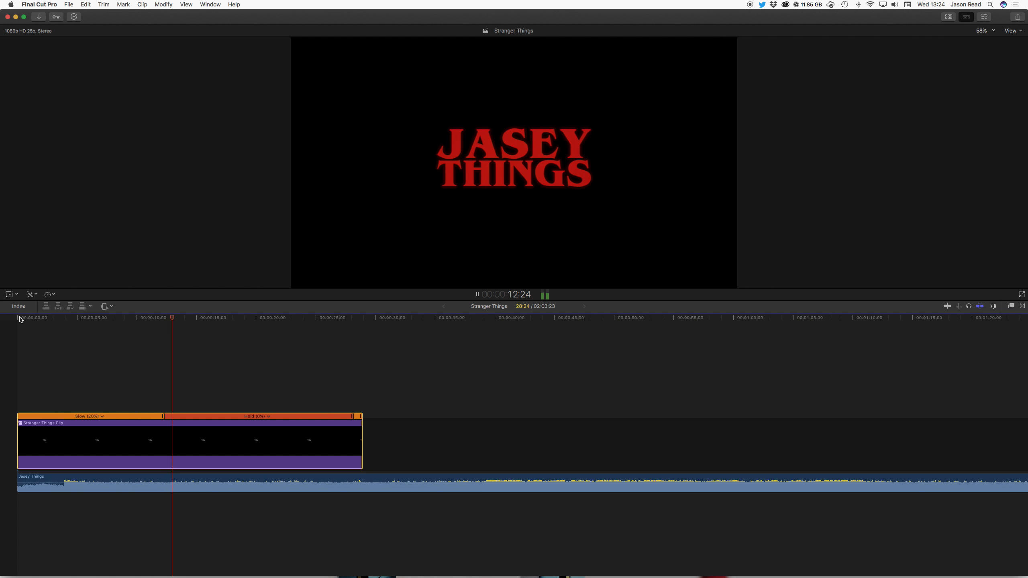
- Stop playback and show the media browser and the inspector alongside the viewer
key("space")
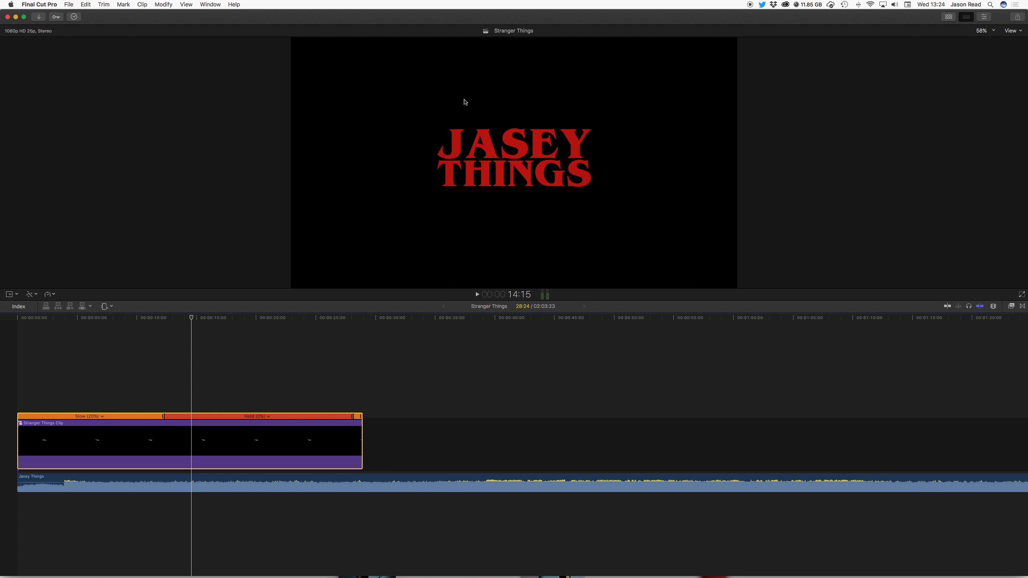
left_click(948, 16)
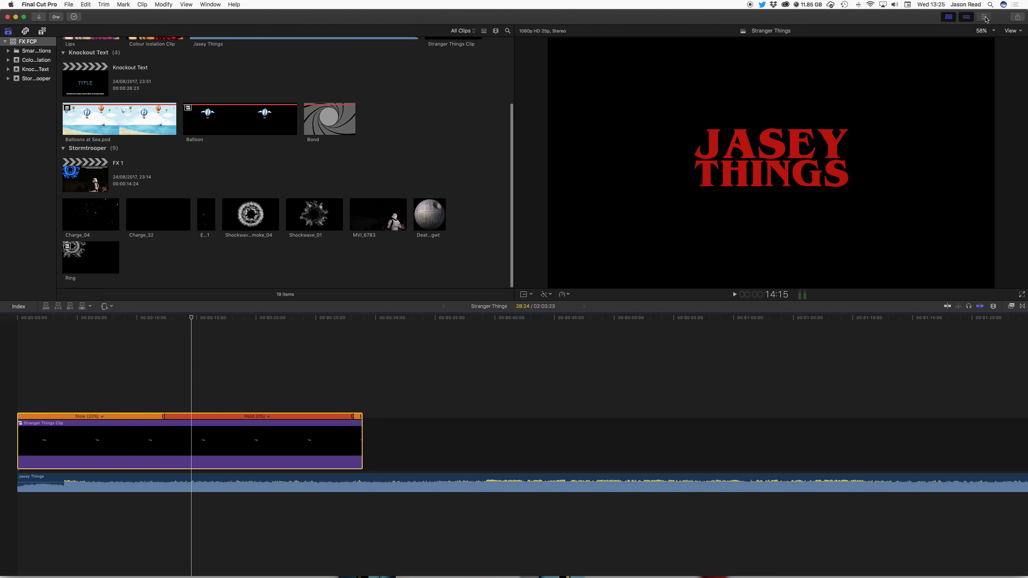
left_click(984, 16)
scroll(240, 86, "up", 5)
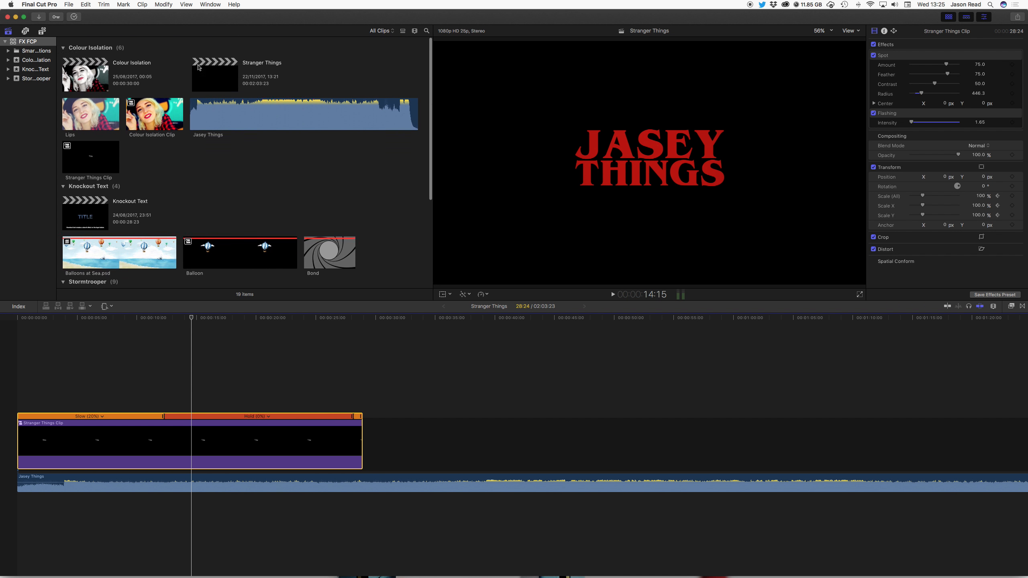
- Create a new project named "Stranger" in the Colour Isolation event
left_click(68, 4)
mouse_move(143, 15)
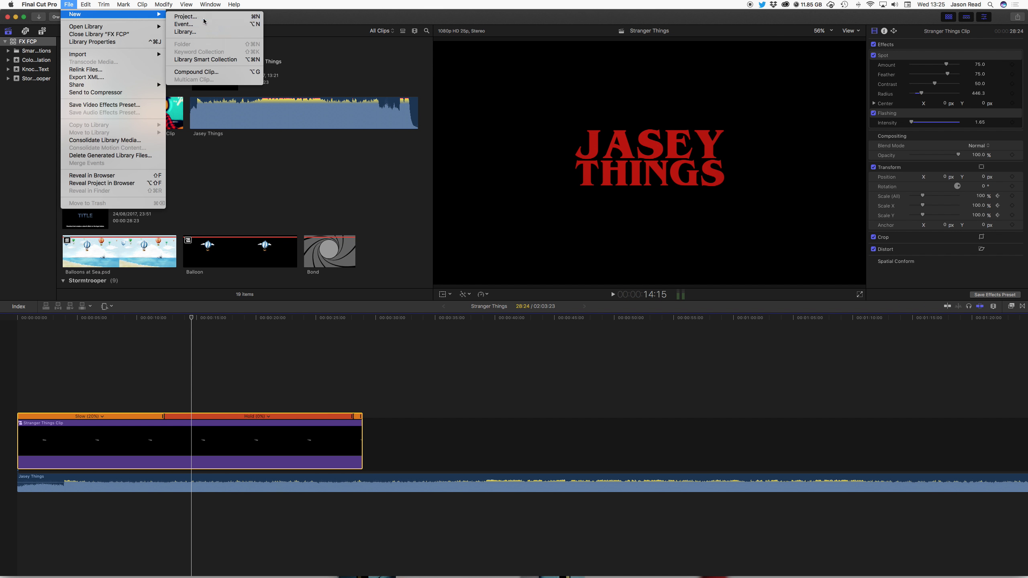
left_click(185, 17)
type("Stranger")
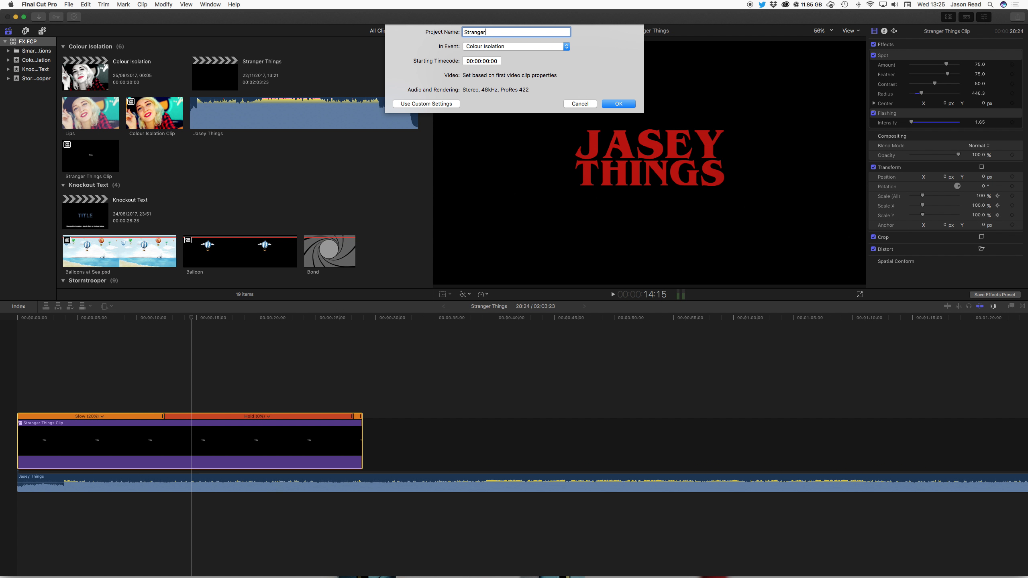
key("Return")
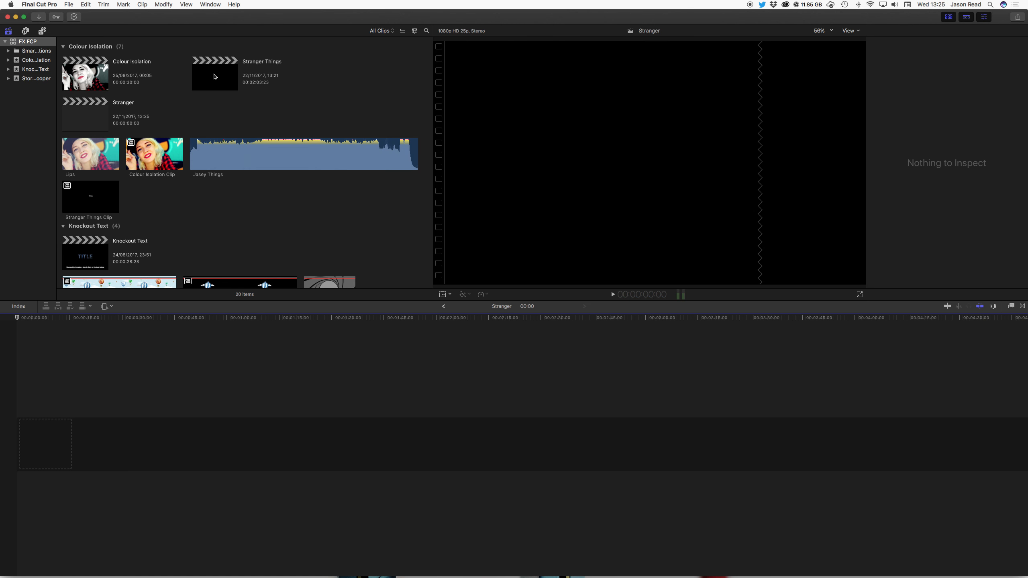
- Add a Basic Title at the start of the empty timeline and set the project's video rate to 25p
scroll(206, 90, "down", 8)
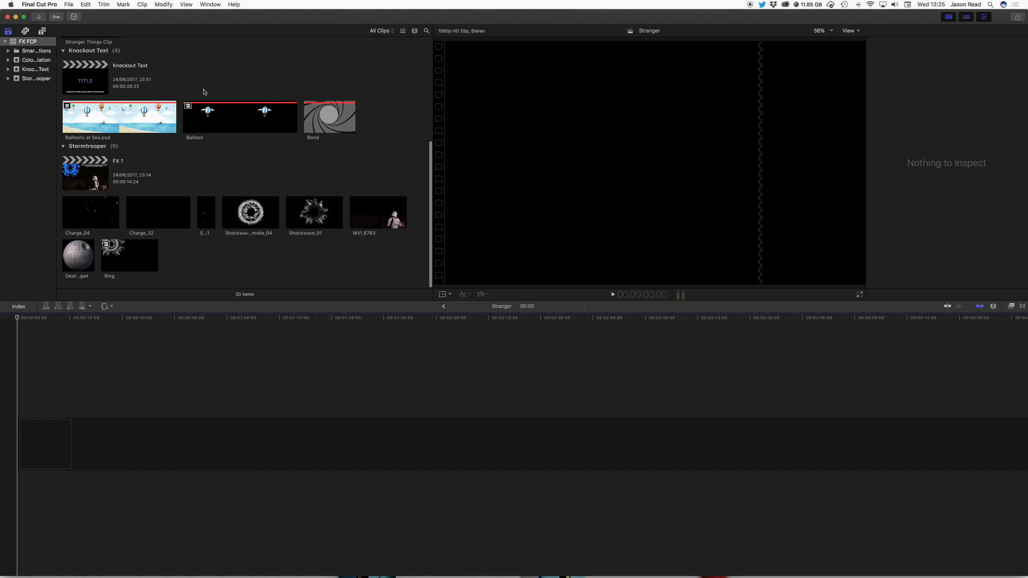
scroll(204, 92, "up", 7)
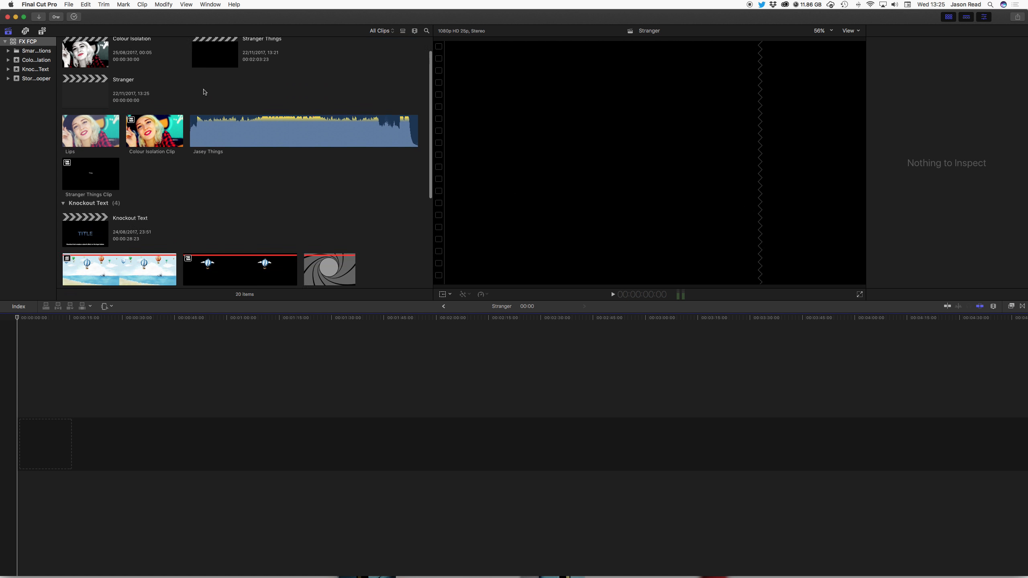
scroll(204, 91, "up", 1)
left_click(42, 31)
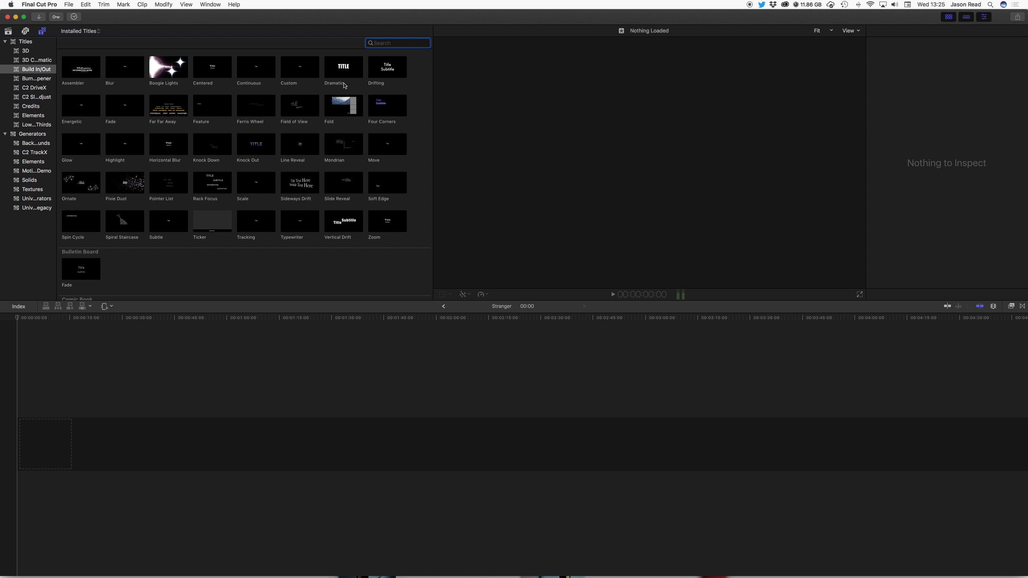
left_click(29, 42)
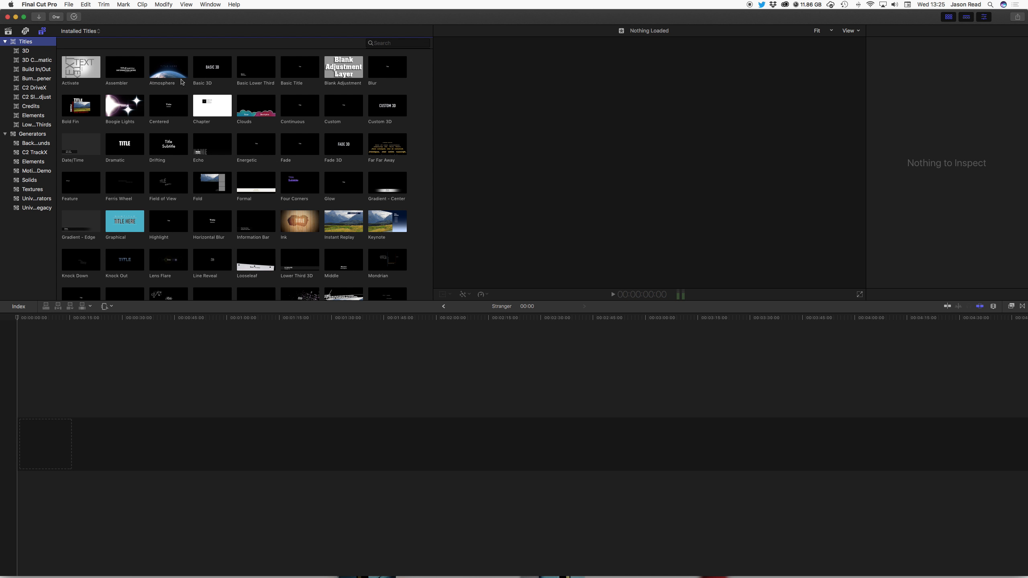
left_click_drag(300, 68, 99, 407)
left_click(579, 59)
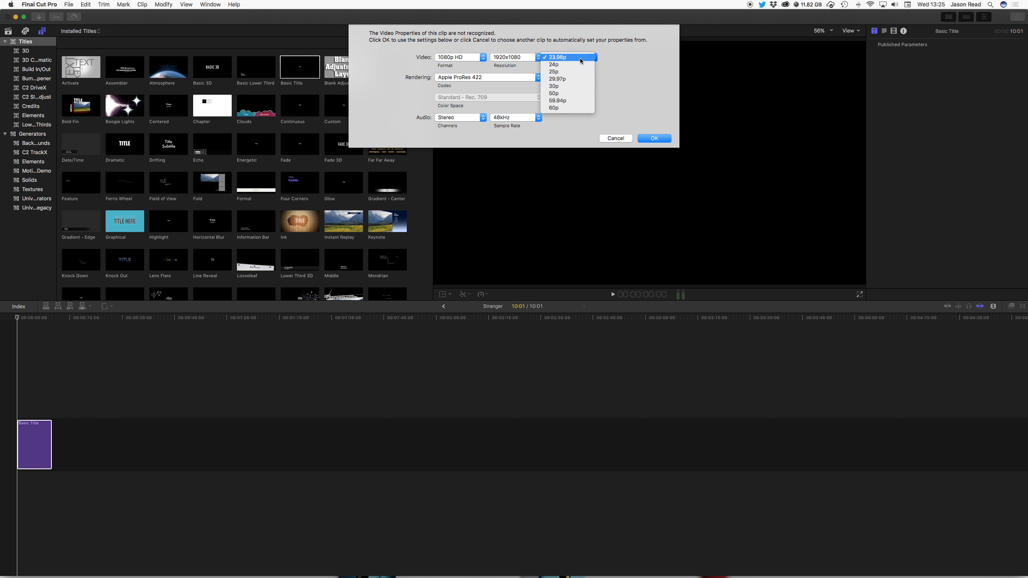
left_click(567, 71)
left_click(653, 138)
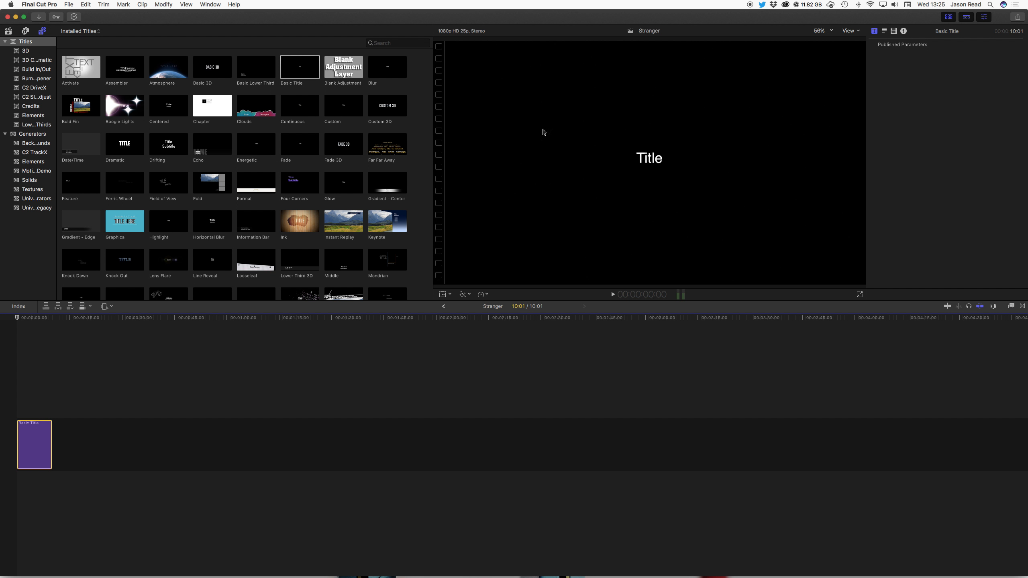
- Replace the placeholder title text with "Jasey" and show its text formatting settings
left_click(644, 155)
double_click(644, 155)
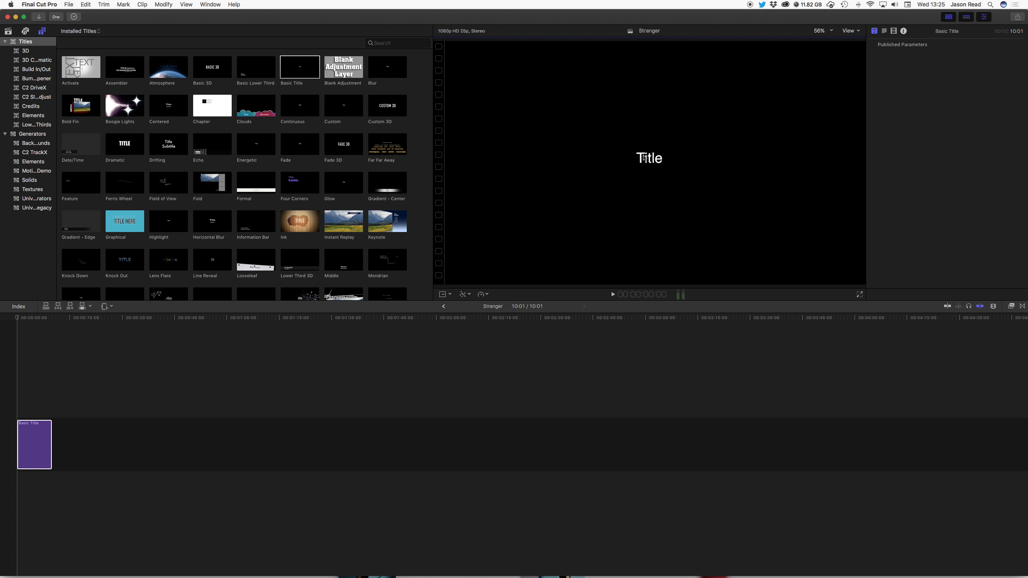
left_click(660, 159)
left_click_drag(662, 159, 628, 157)
type("Jasey")
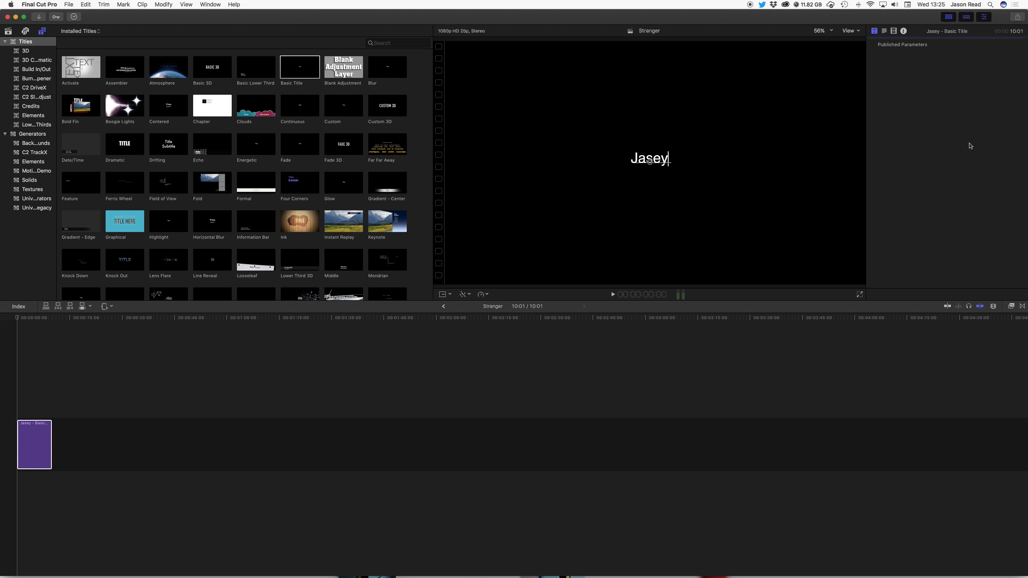
left_click(885, 32)
mouse_move(943, 153)
left_mouse_down()
mouse_move(1007, 151)
mouse_move(941, 152)
left_mouse_up()
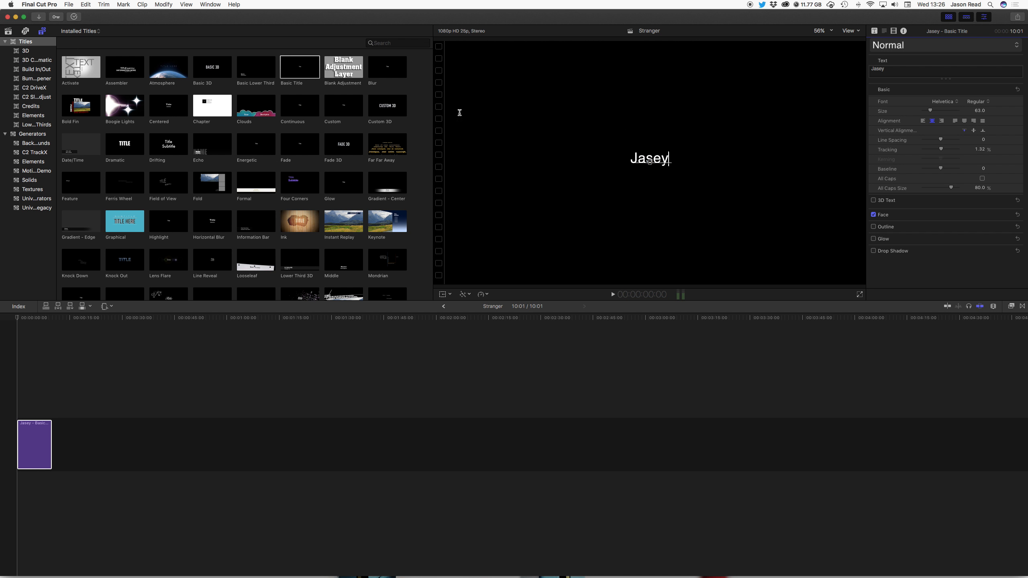
- Replace the Basic Title clip in the timeline with the Tracking title from the Build In/Out category
scroll(365, 138, "down", 1)
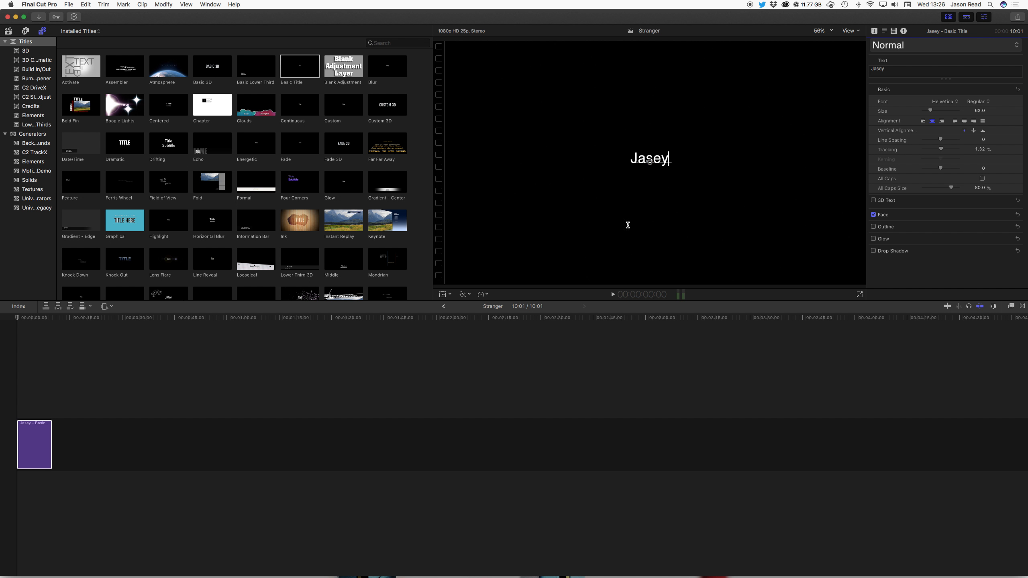
scroll(336, 202, "up", 1)
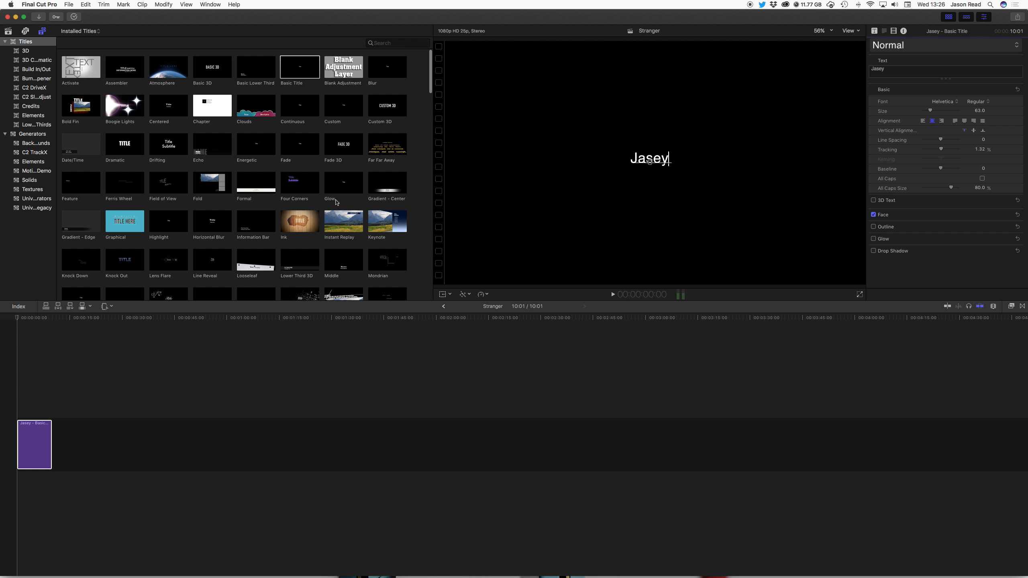
left_click(35, 69)
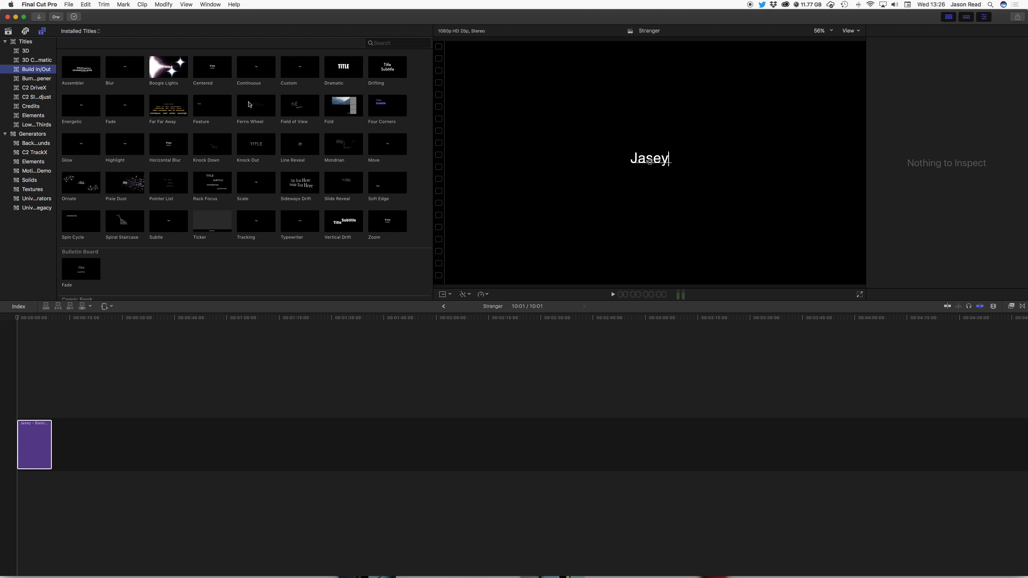
left_click(274, 230)
left_click_drag(272, 228, 36, 427)
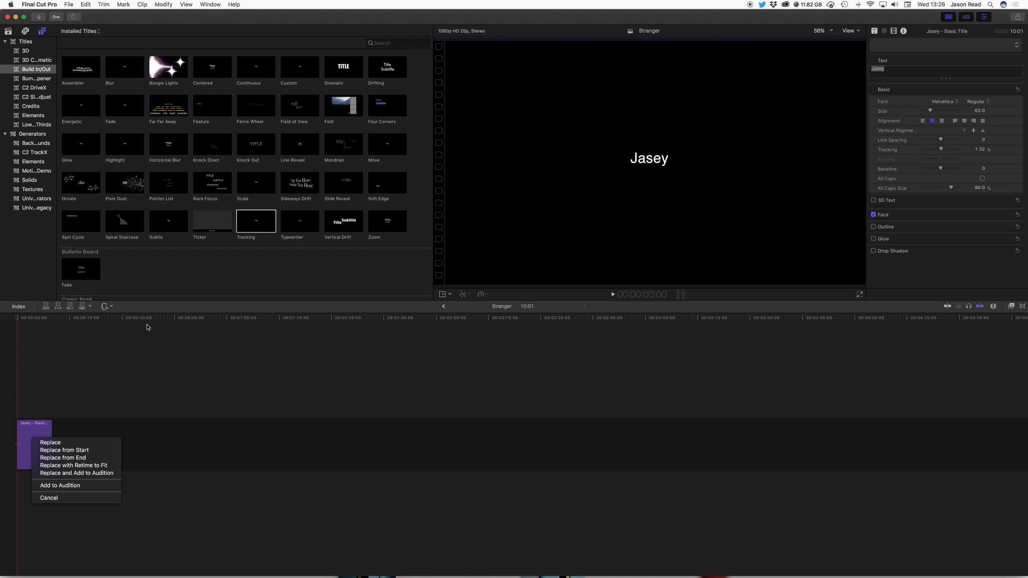
left_click(53, 449)
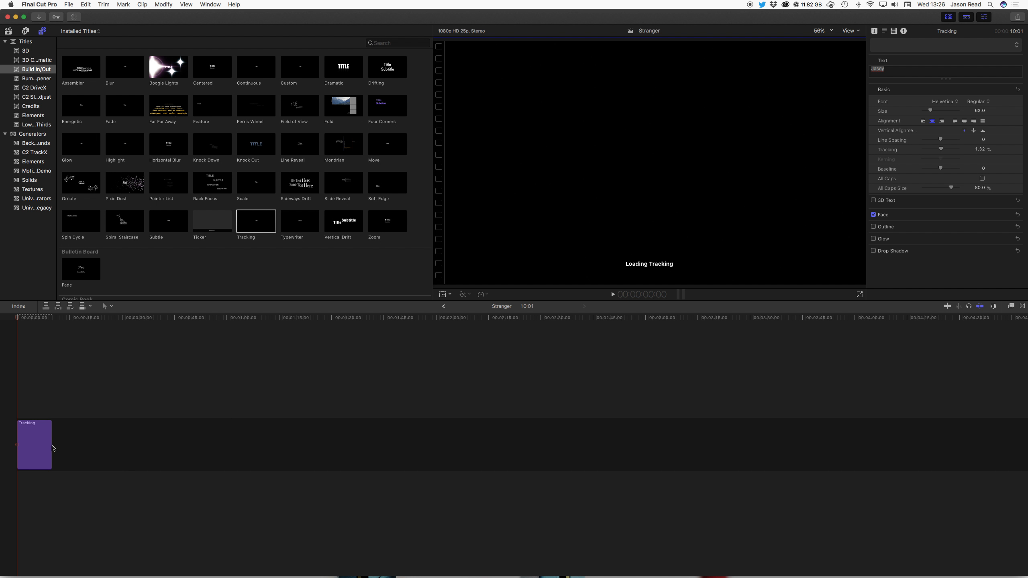
- Lengthen the Tracking title clip to about 01:23:15 and play it from near the start
left_click(52, 451)
key("space")
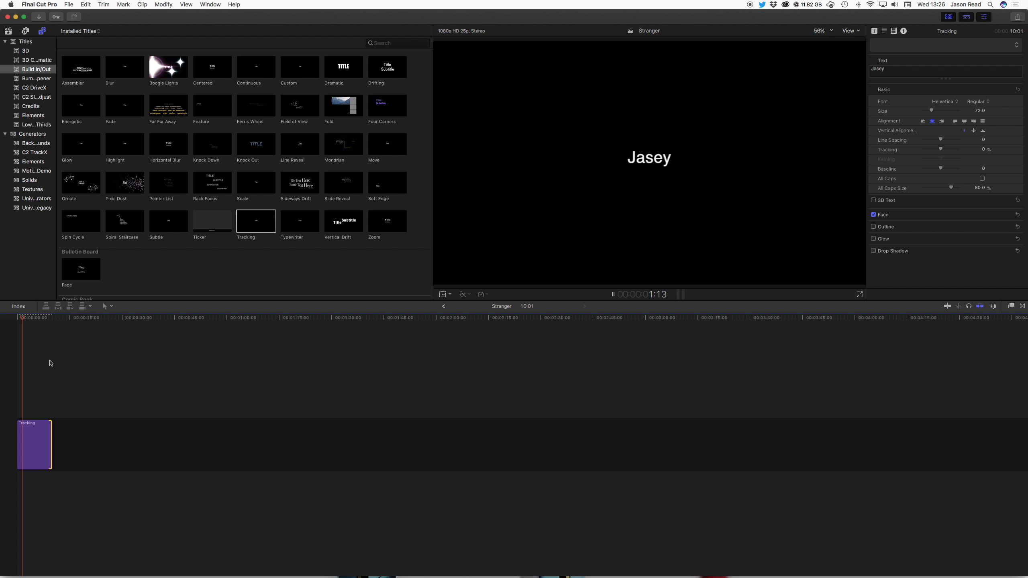
left_click_drag(51, 452, 312, 458)
left_click(19, 318)
key("space")
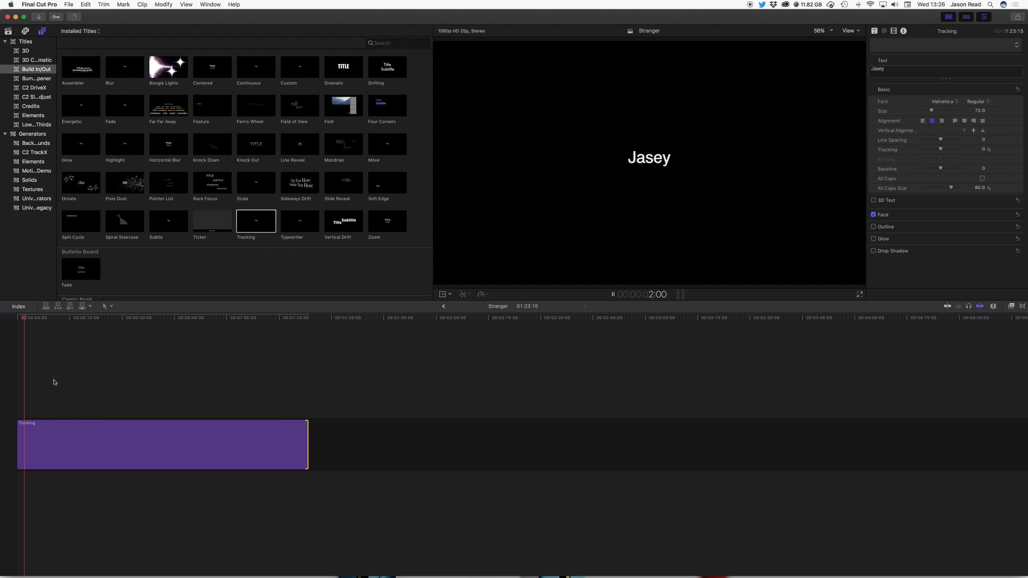
- Turn off Build Out in the Tracking title's published parameters
left_click(90, 434)
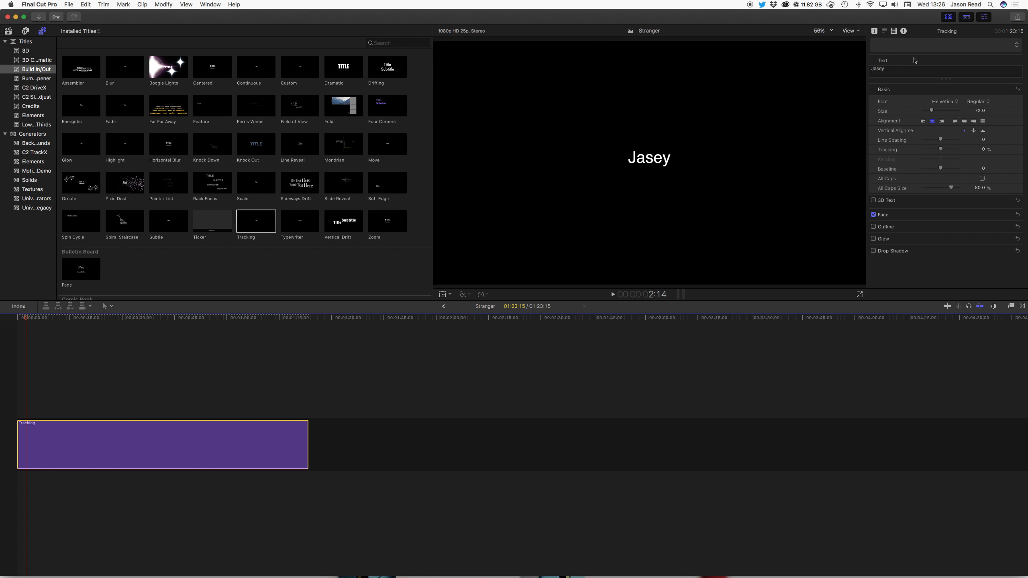
left_click(874, 31)
left_click(874, 31)
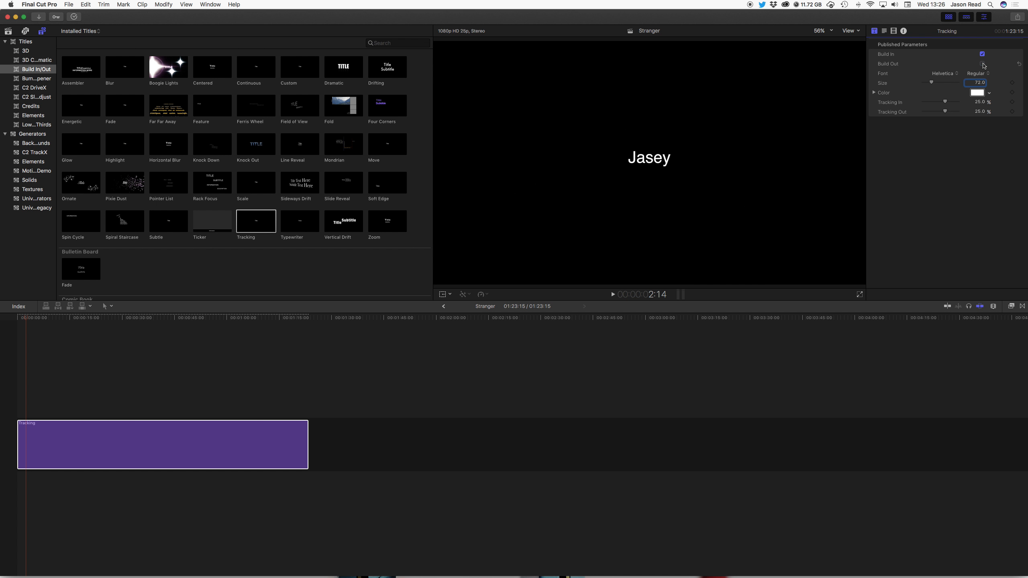
- Change the title's font to Benguiat Bold and increase its size to about 188
left_click(955, 77)
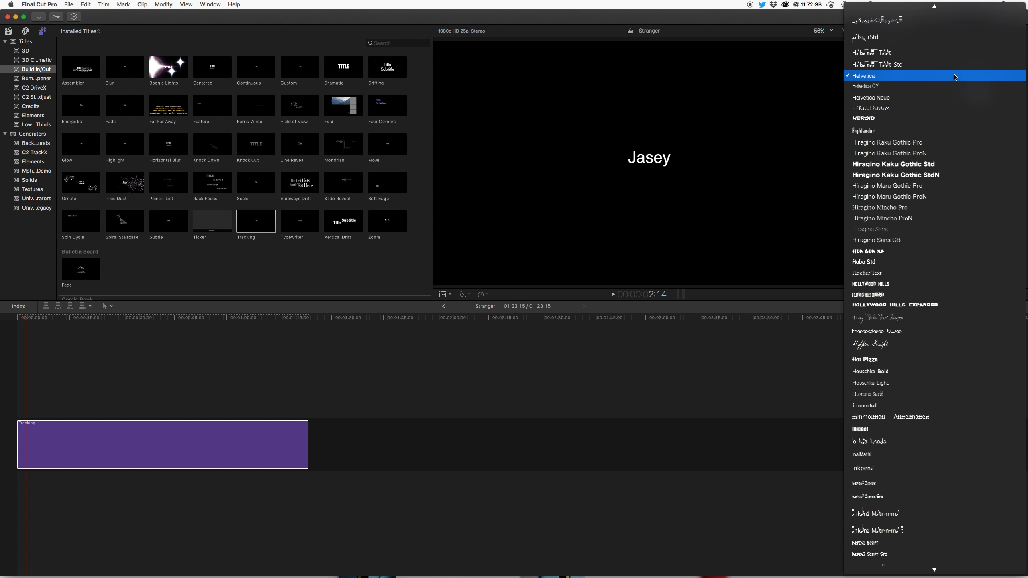
scroll(955, 77, "up", 20)
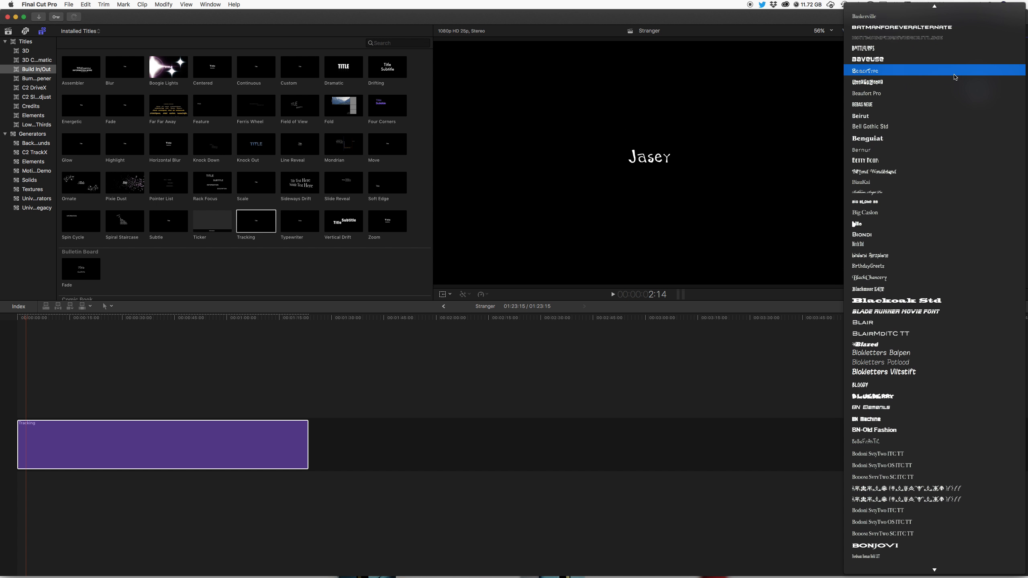
left_click(943, 139)
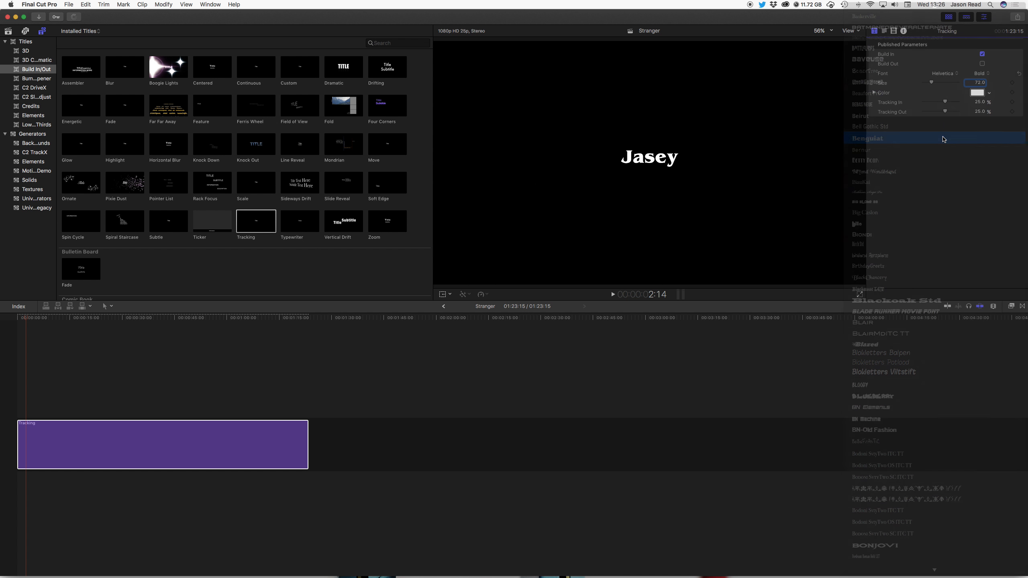
left_click_drag(937, 83, 950, 83)
- Colour the title text with the dark red Cayenne pencil and close the colour picker
left_click(974, 95)
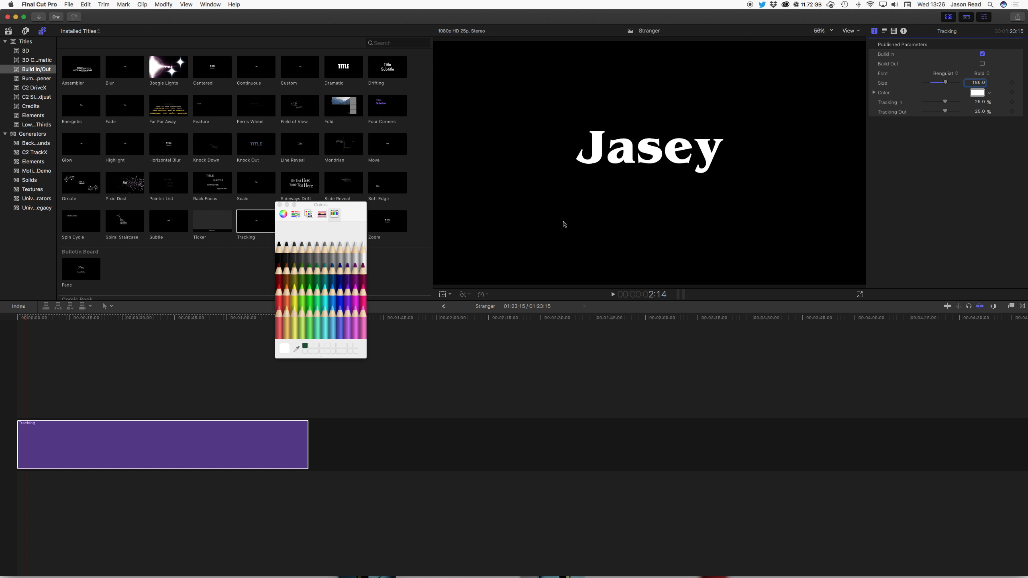
left_click(279, 269)
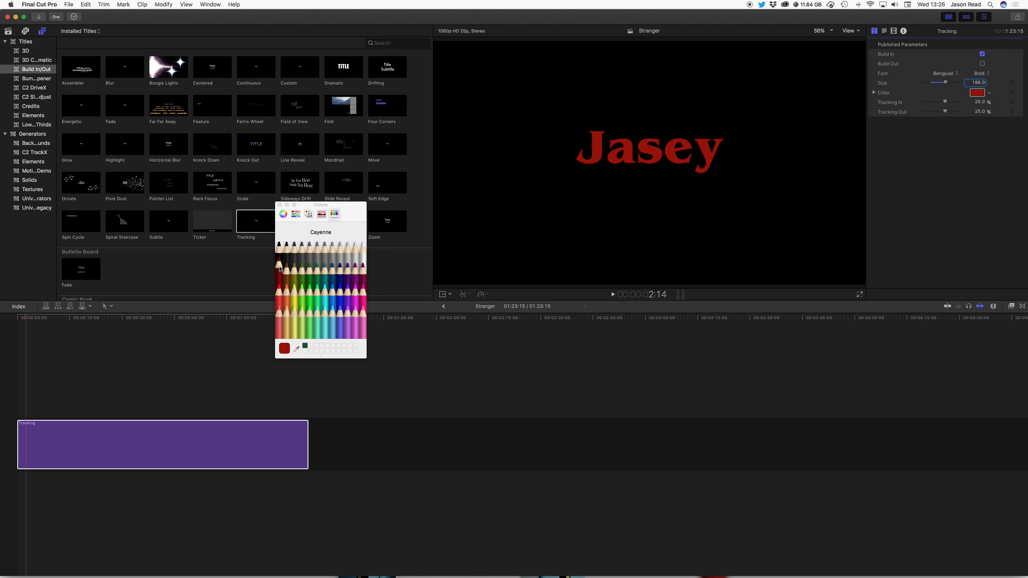
left_click(280, 205)
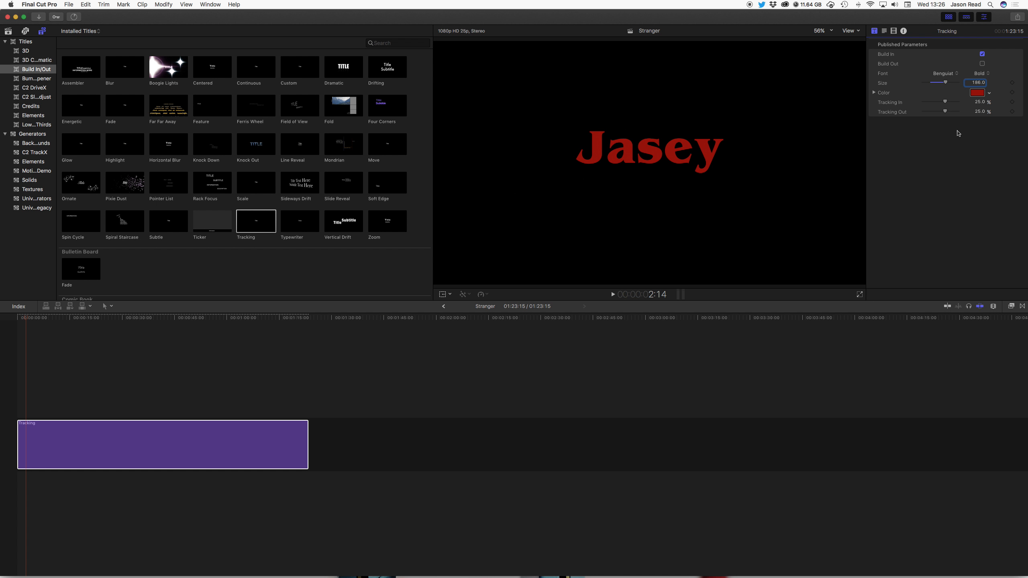
- Raise the title's Tracking In to 100% and preview the animation from near the start
left_click_drag(946, 104, 978, 102)
left_click(22, 317)
key("space")
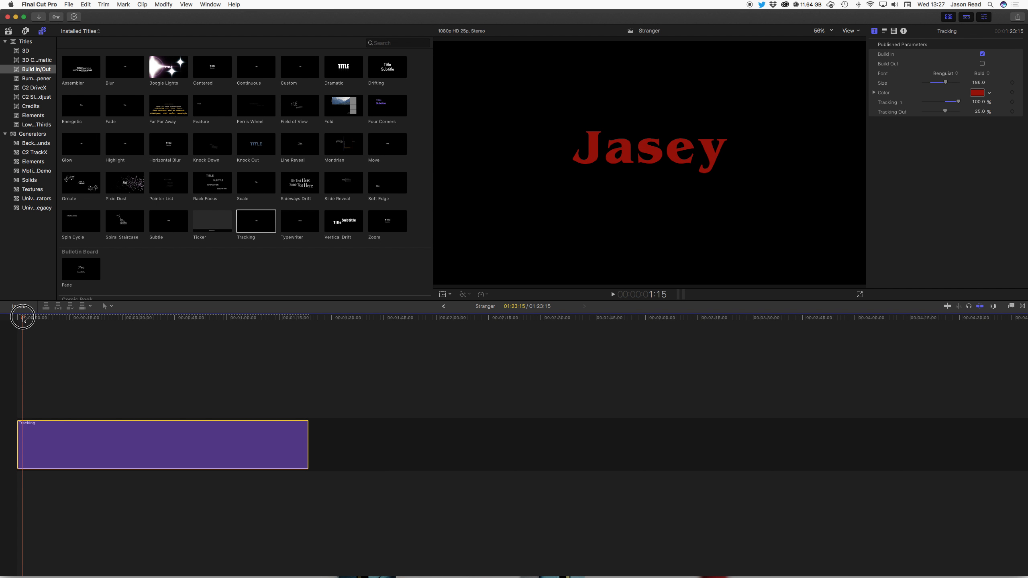
- Raise the title's Tracking In to about 2251% and review the letters' spread-in animation over the first few seconds
mouse_move(979, 104)
left_mouse_down()
mouse_move(978, 57)
mouse_move(977, 99)
left_mouse_up()
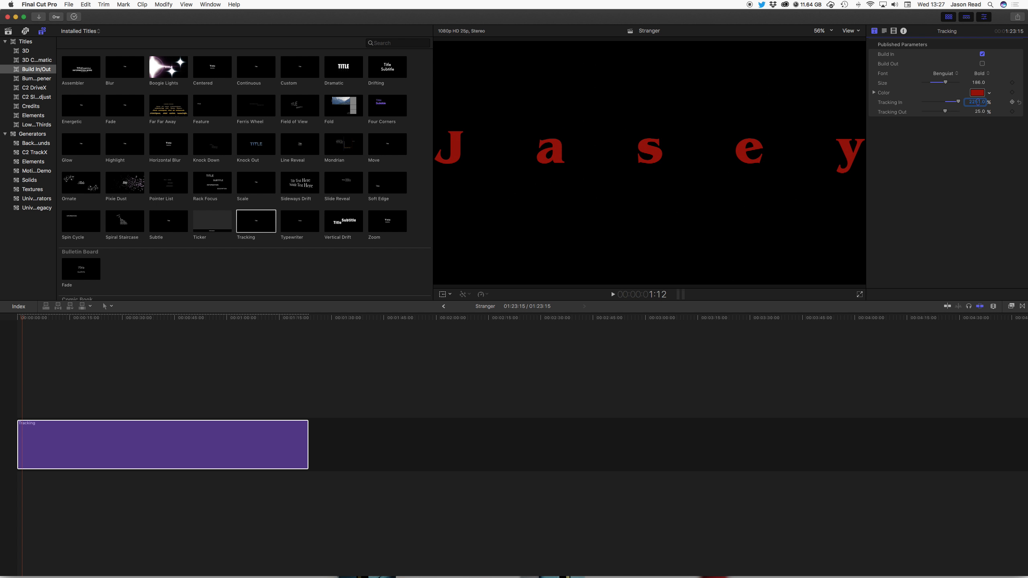
left_click(19, 319)
key("space")
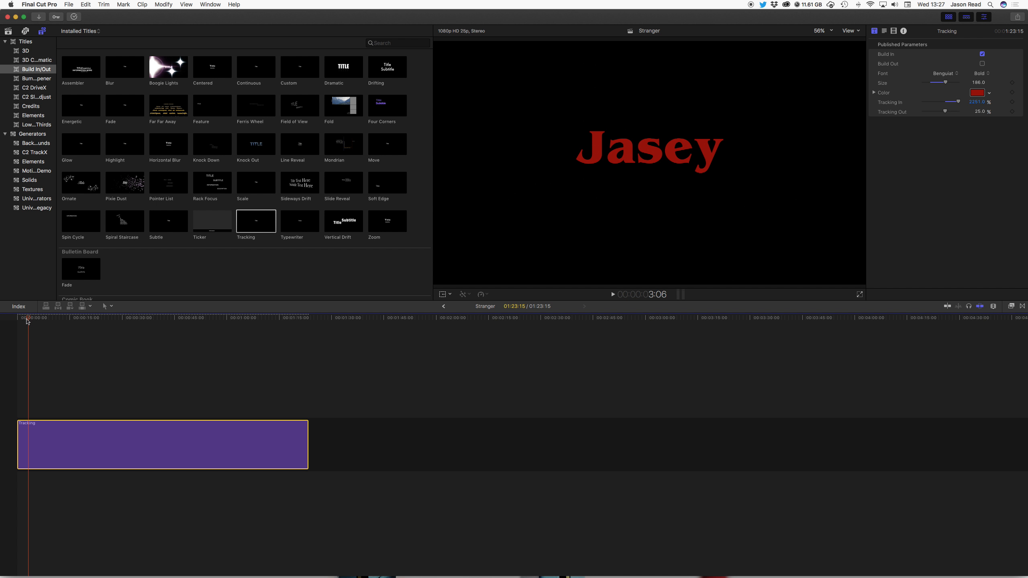
left_click(25, 320)
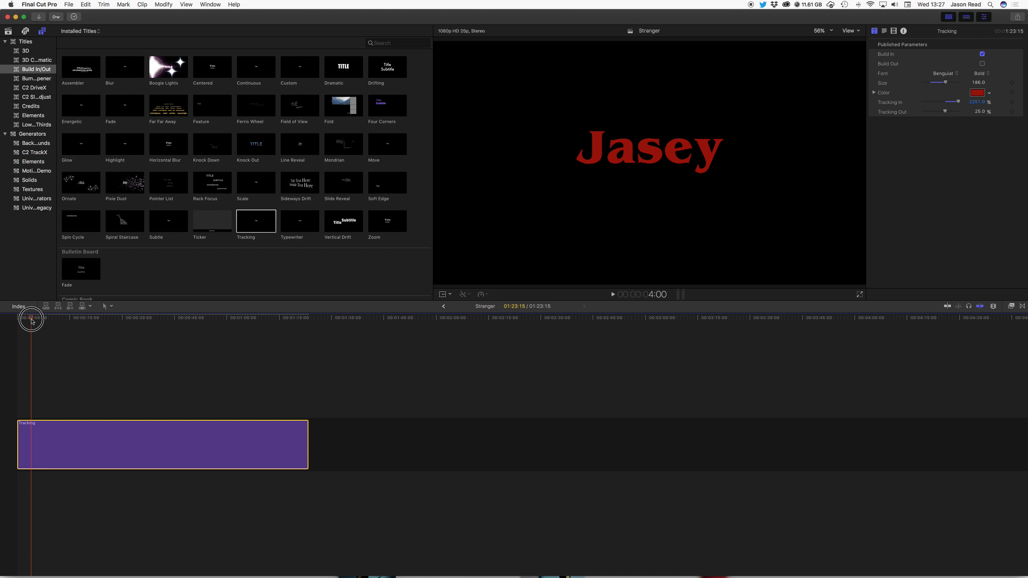
left_click_drag(31, 320, 27, 320)
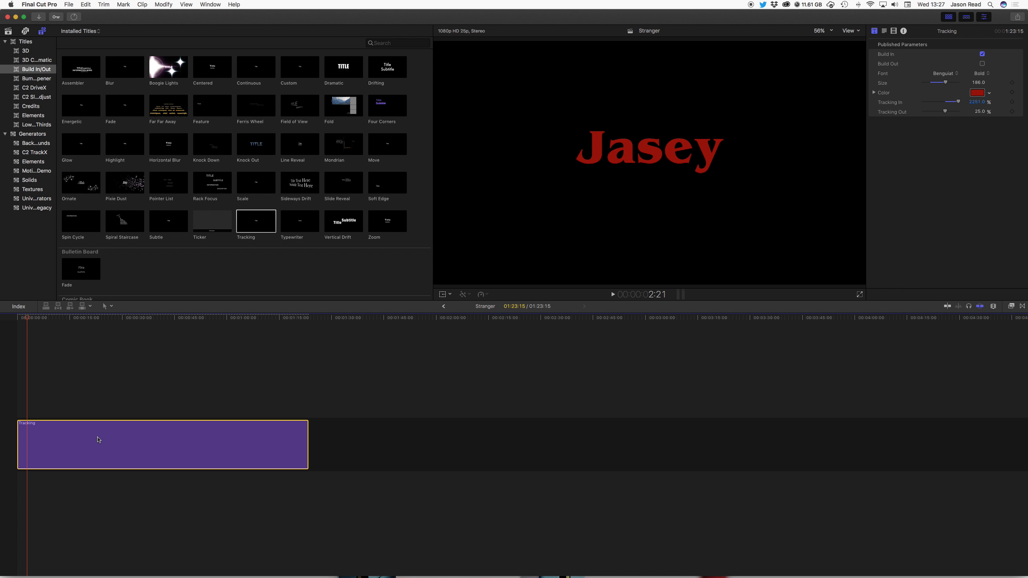
- Duplicate the title onto the lane above, setting the copy's Baseline to -100 and the original's Baseline to 50
left_click_drag(100, 445, 93, 407)
left_click(93, 413)
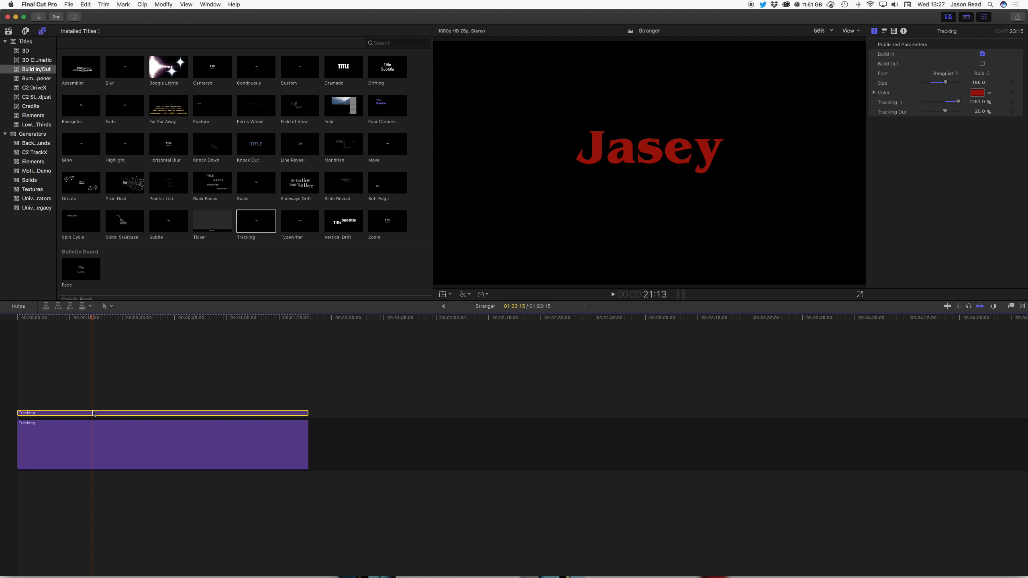
left_click(884, 31)
left_click_drag(941, 168, 917, 174)
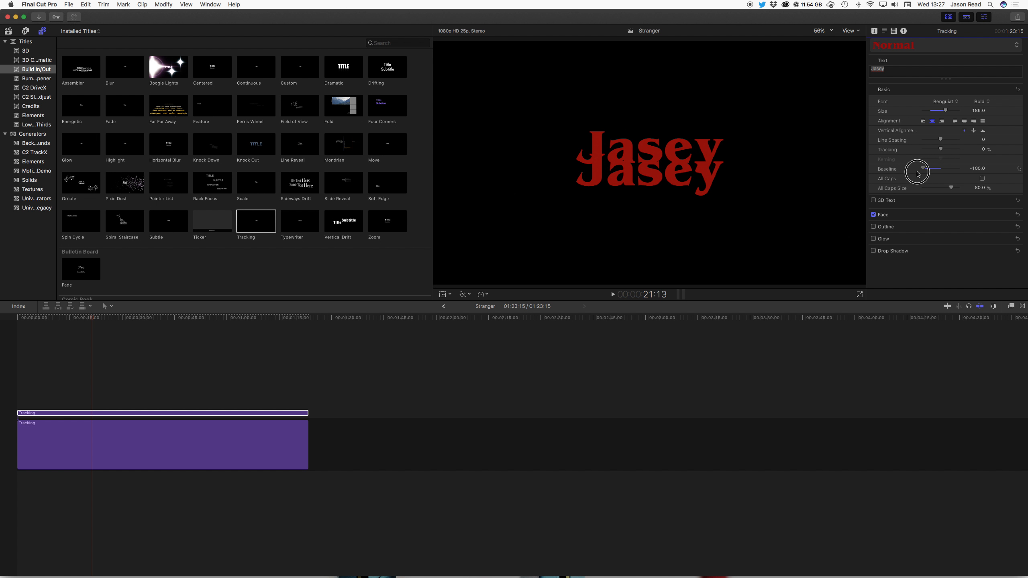
left_click(229, 437)
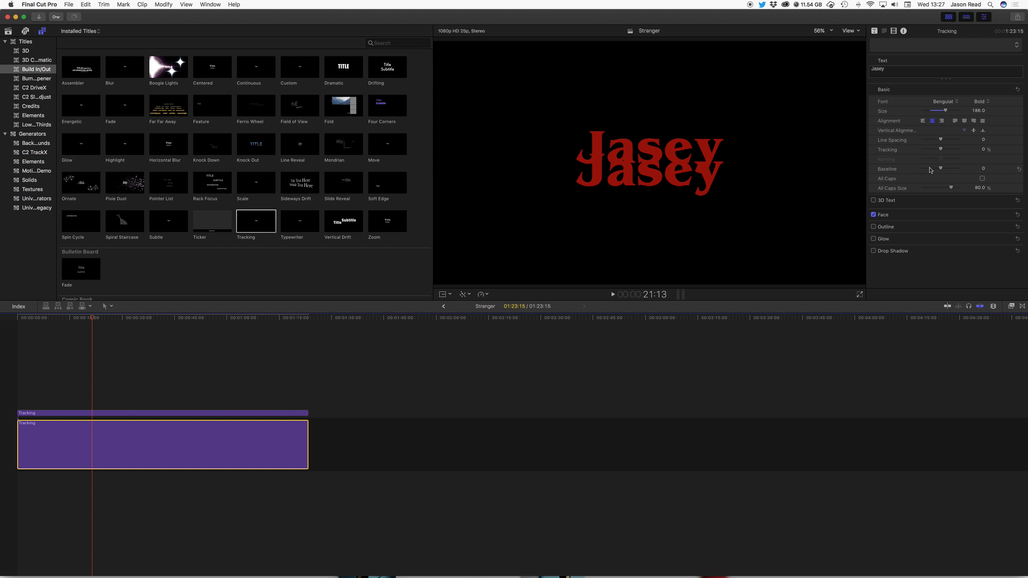
left_click_drag(942, 170, 950, 170)
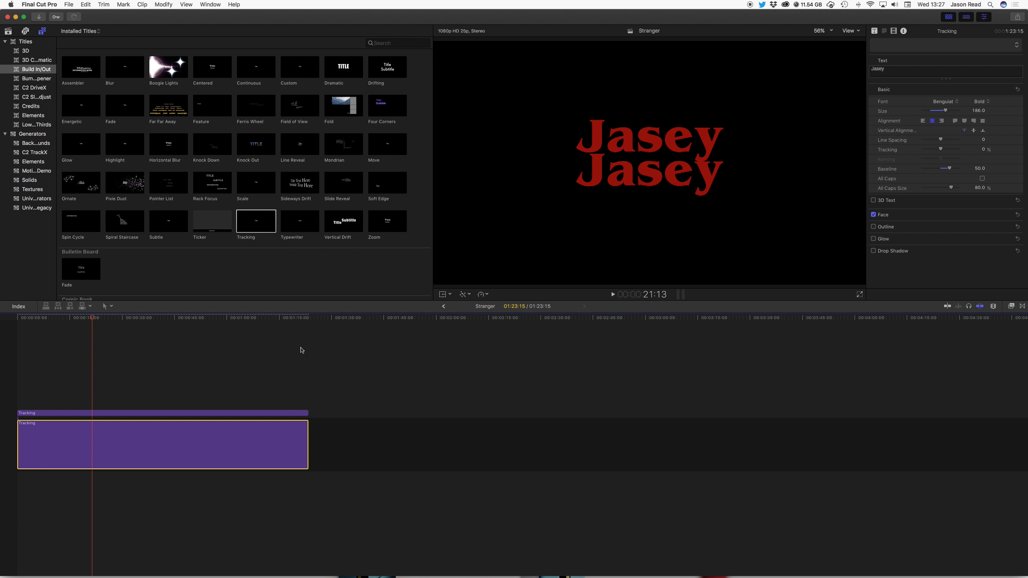
- Replace the upper title copy's text with "Things"
left_click(277, 414)
left_click_drag(894, 73, 862, 69)
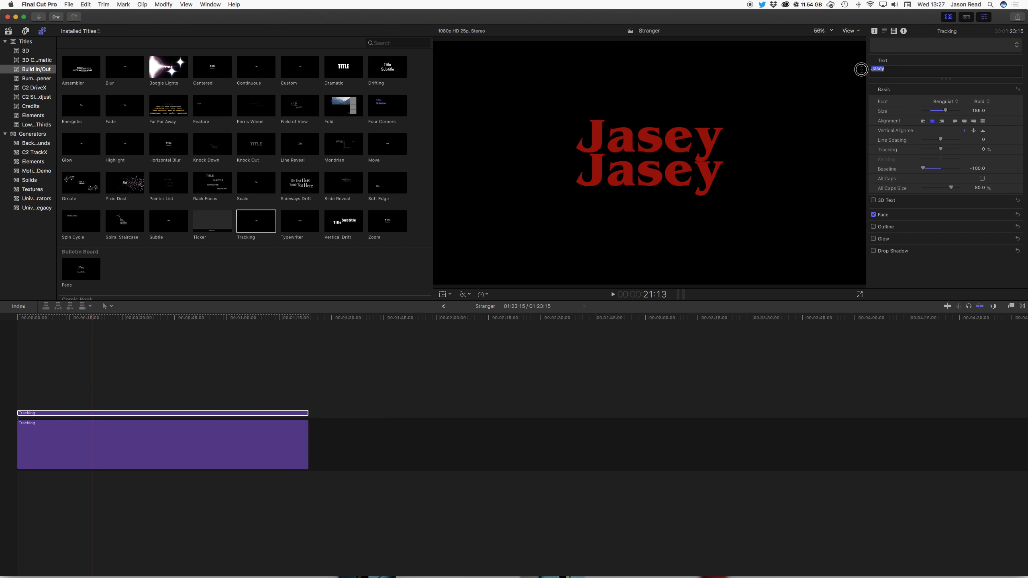
type("Things")
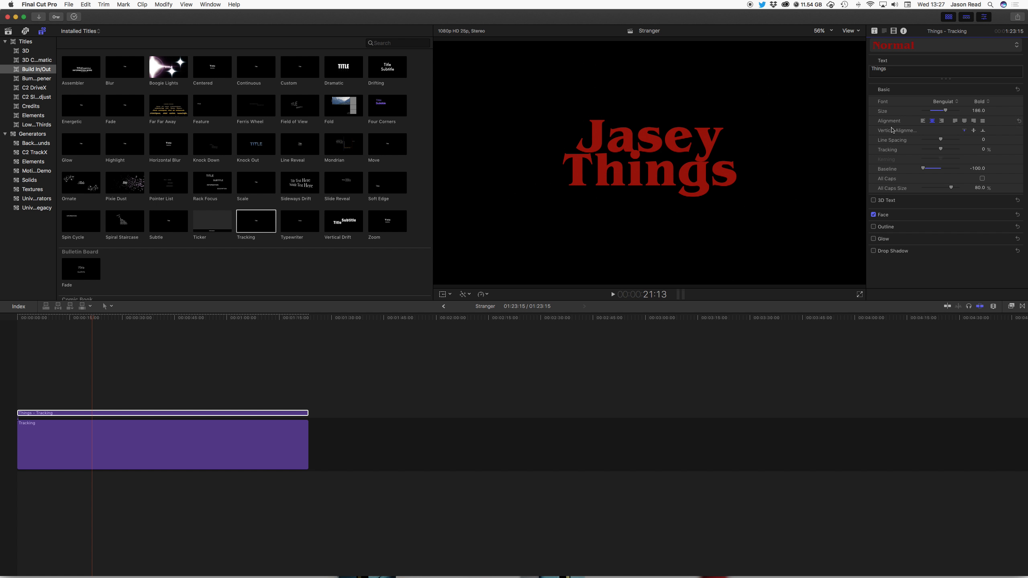
- Raise the "Jasey" title's Baseline to 73 and preview both title lines from the start
left_click(921, 170)
left_click(265, 459)
left_click_drag(949, 169, 953, 170)
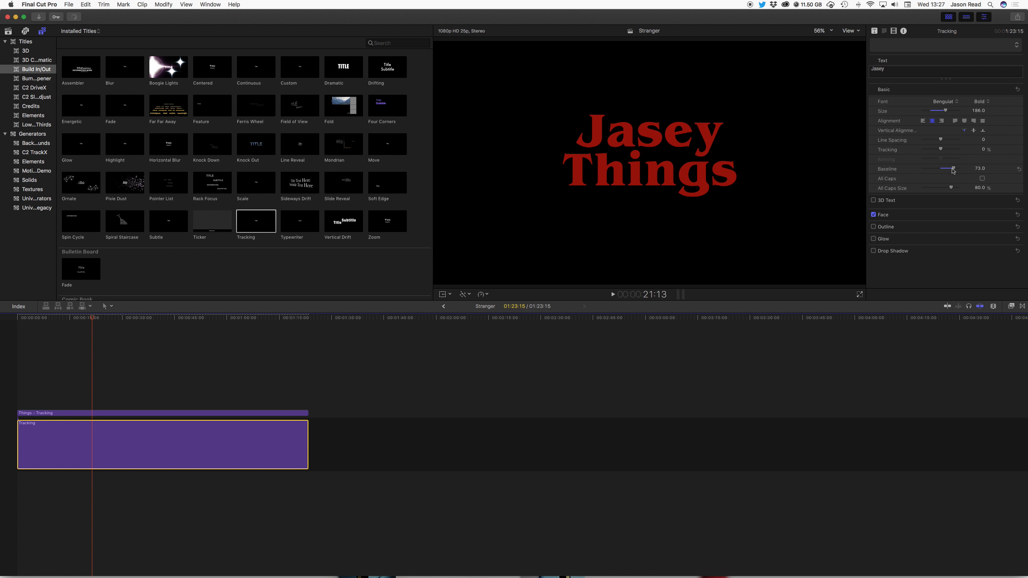
left_click_drag(83, 320, 20, 318)
key("space")
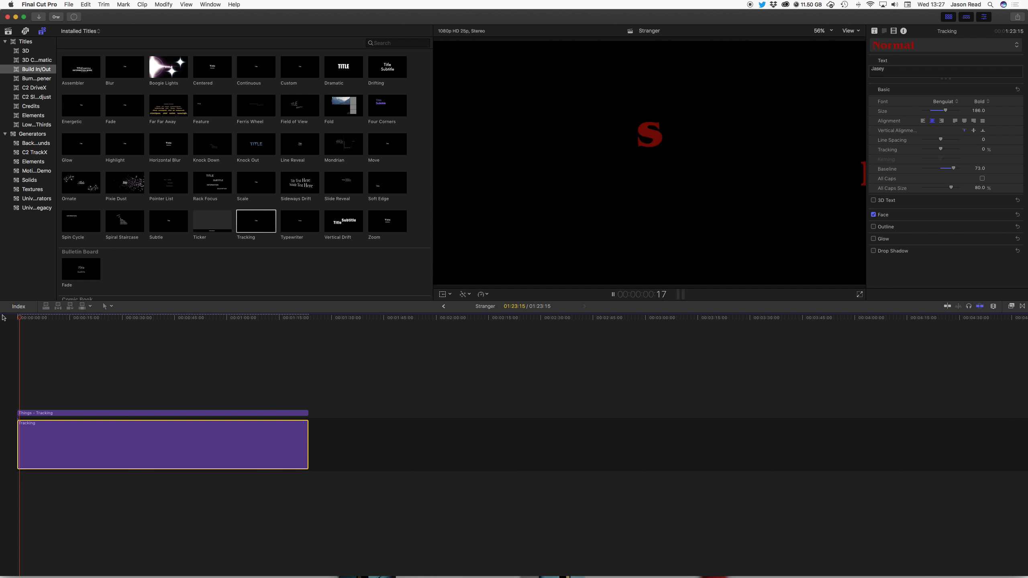
key("space")
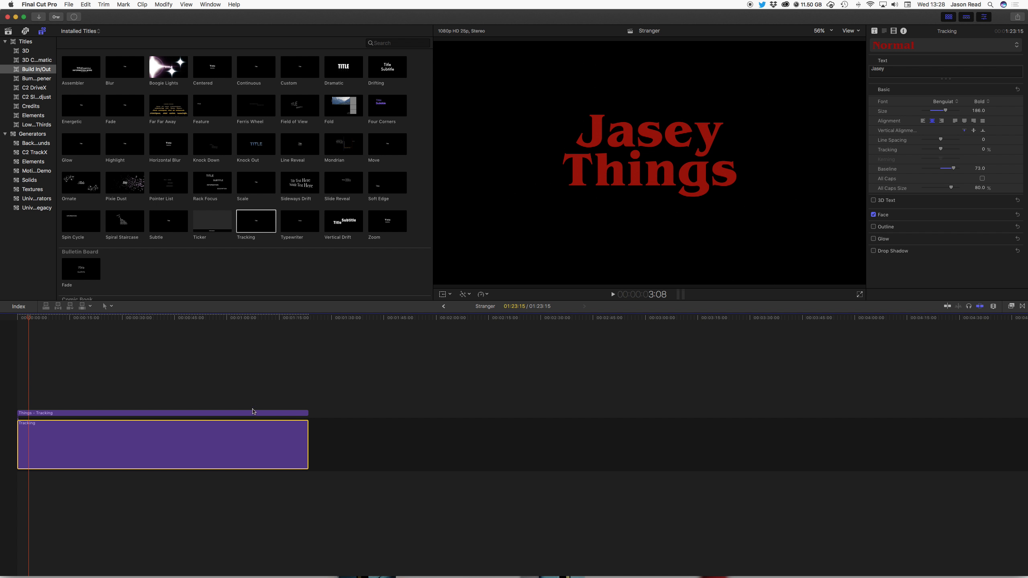
- Combine both titles into a new compound clip named "Jasey Things"
left_click_drag(229, 376, 253, 434)
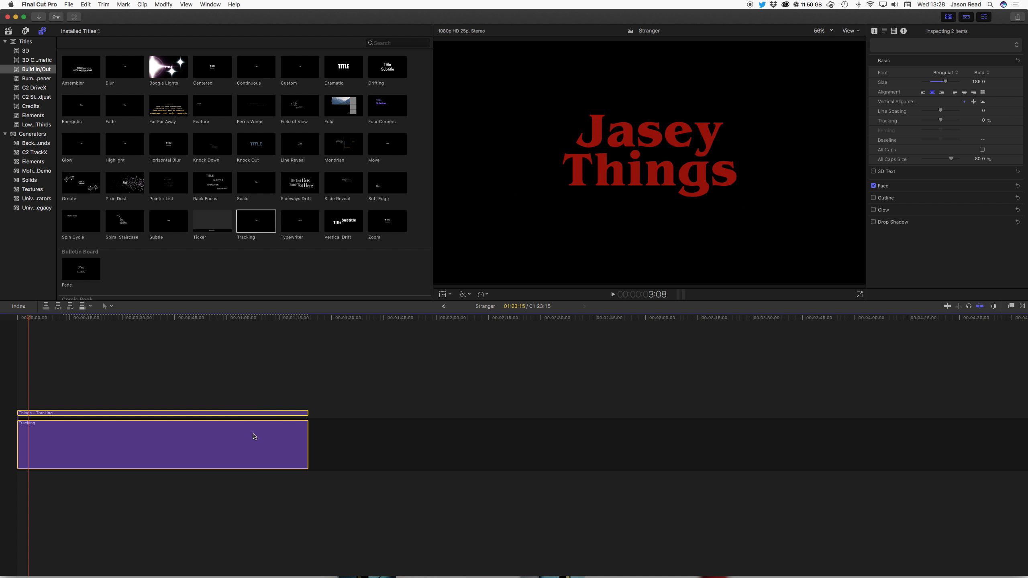
right_click(254, 436)
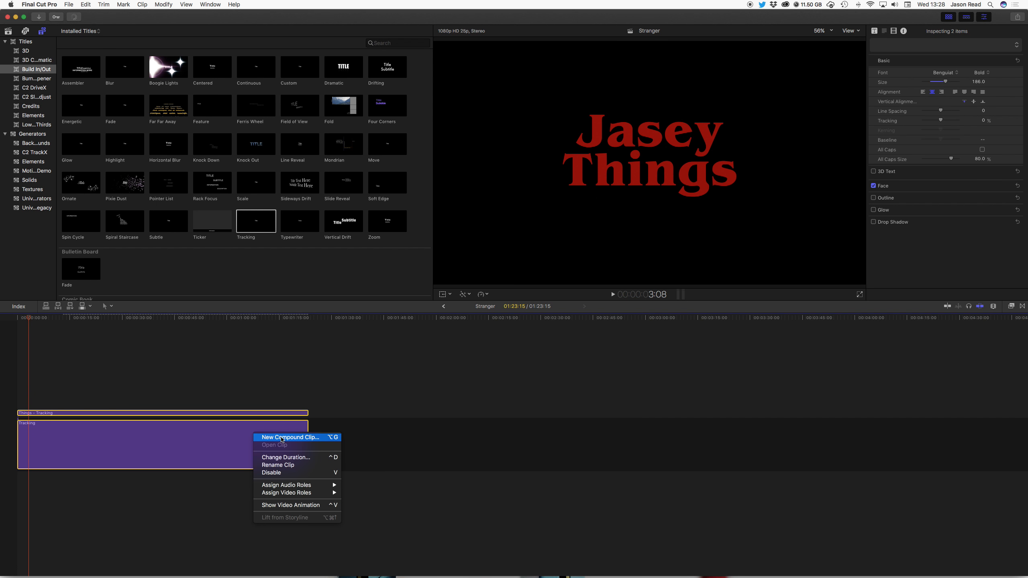
left_click(294, 440)
key("alt+g")
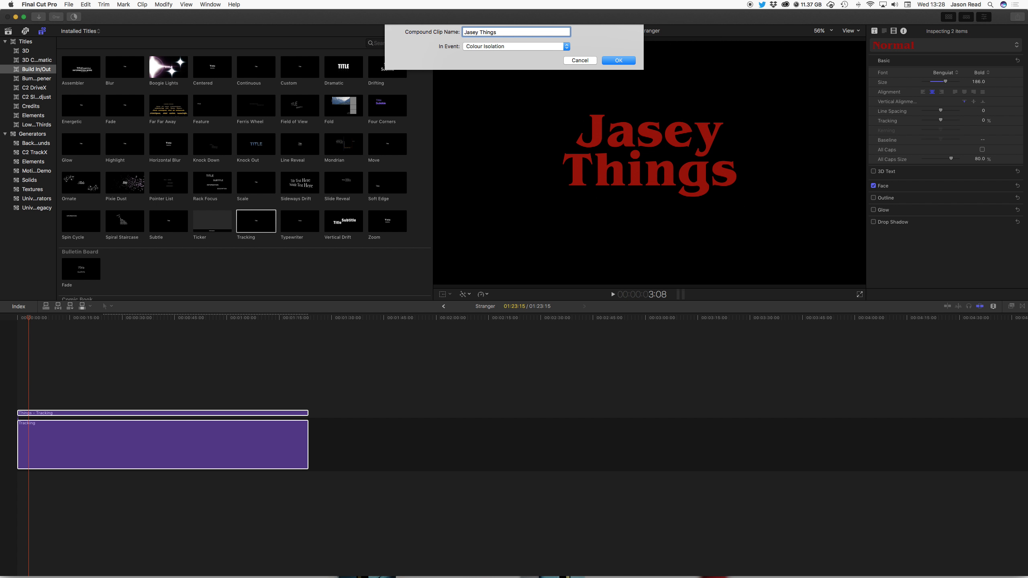
type("Jasey Things")
key("Return")
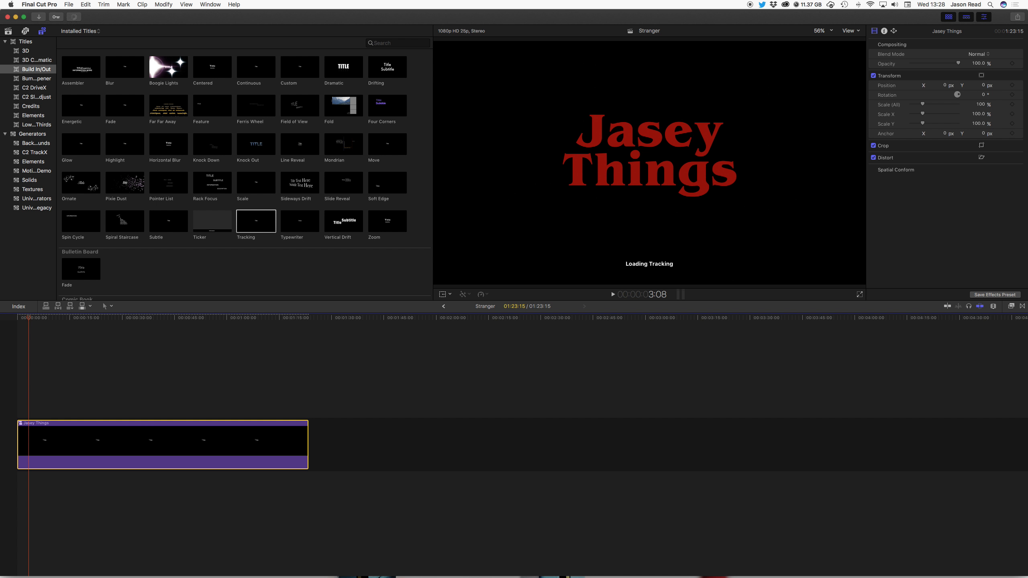
- Slow the Jasey Things compound clip to 25% speed and preview the animation from the start
left_click_drag(31, 318, 31, 316)
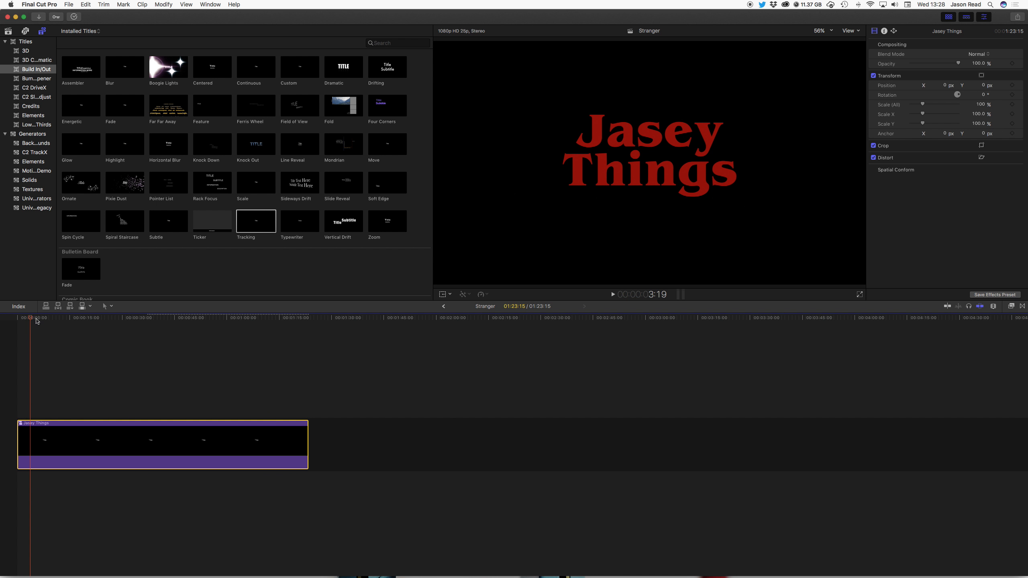
left_click(449, 296)
left_click(460, 295)
left_click(484, 296)
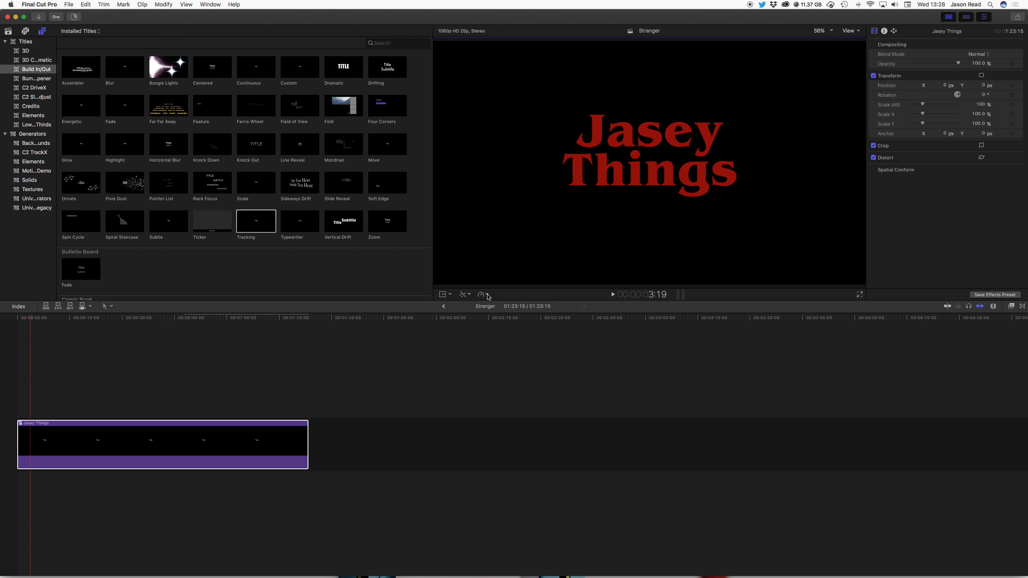
left_click(487, 295)
mouse_move(495, 302)
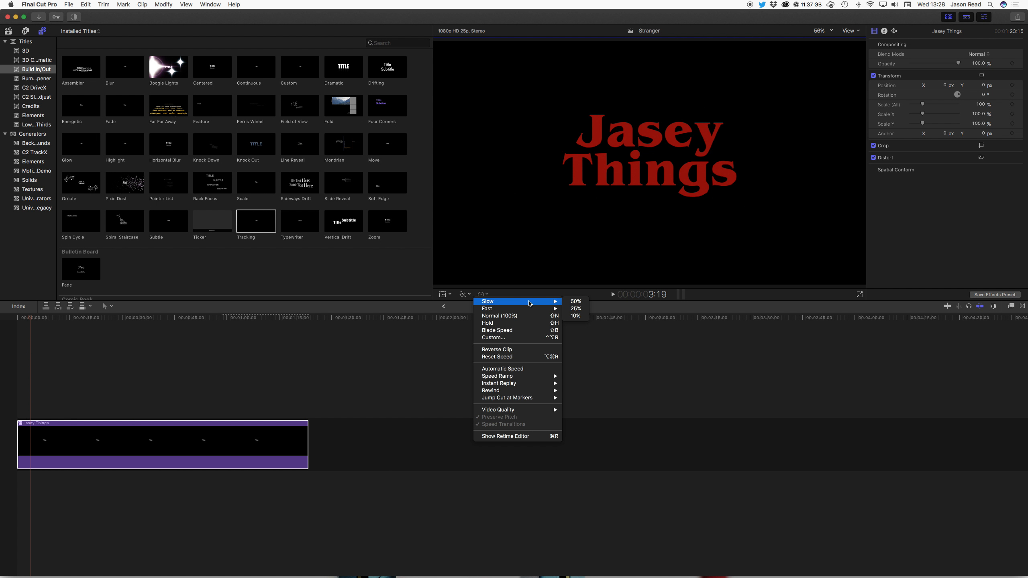
left_click(574, 309)
left_click(18, 319)
key("space")
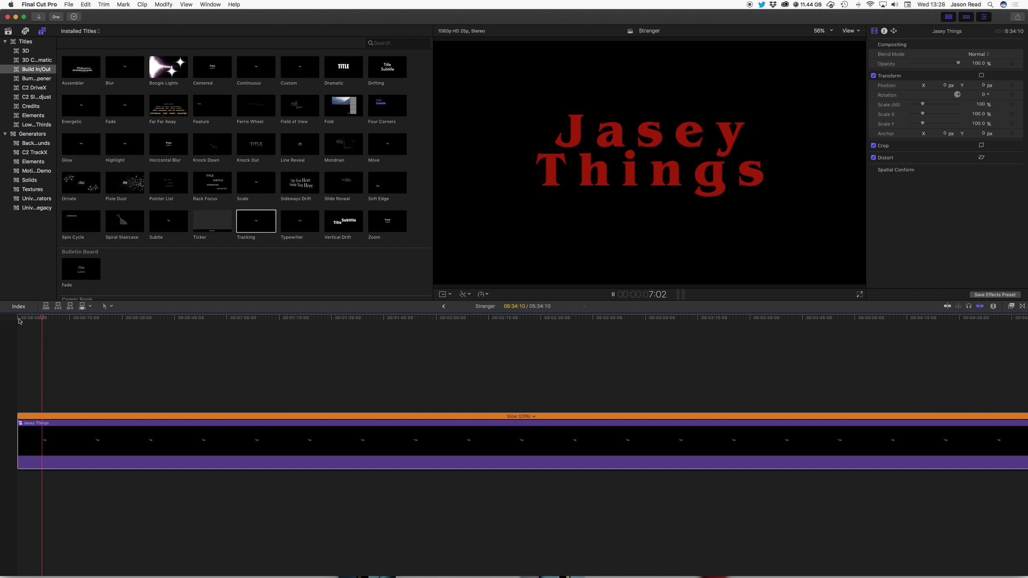
key("space")
- Trim the end of the slowed compound clip so it lasts about 21 seconds
mouse_move(25, 322)
left_mouse_down()
mouse_move(46, 322)
mouse_move(17, 326)
left_mouse_up()
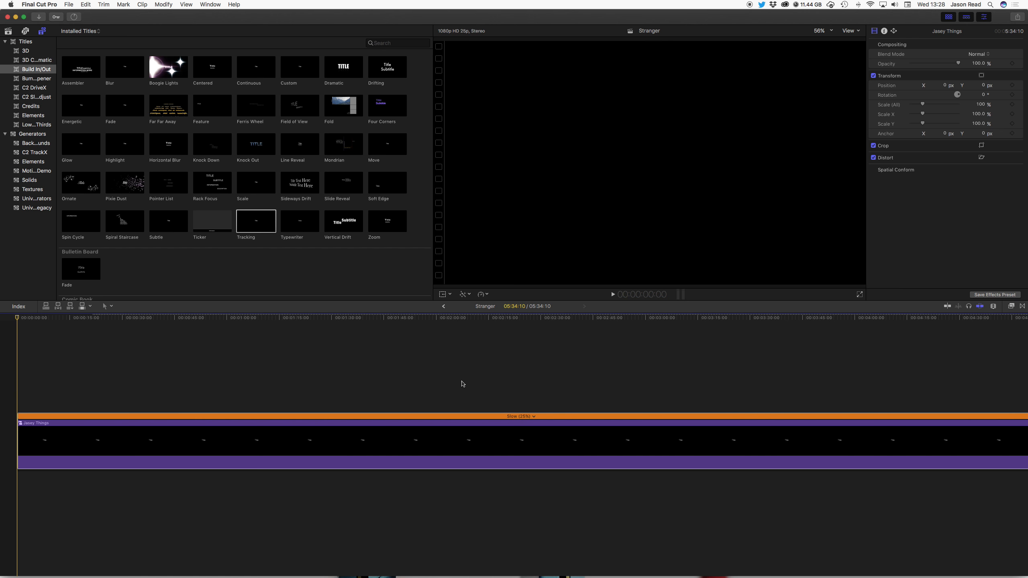
key("super+minus")
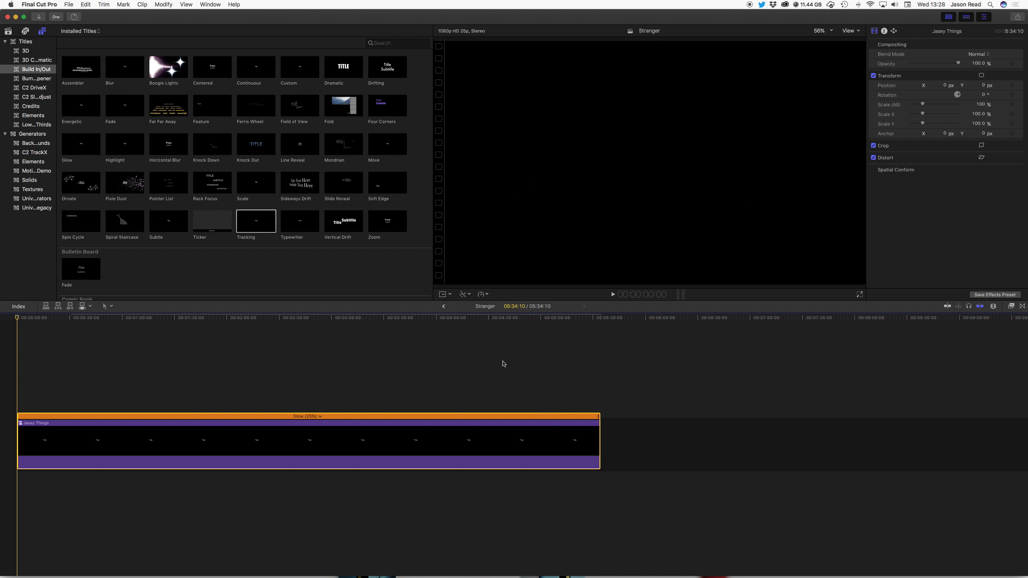
left_click_drag(19, 322, 36, 322)
left_click_drag(599, 457, 69, 422)
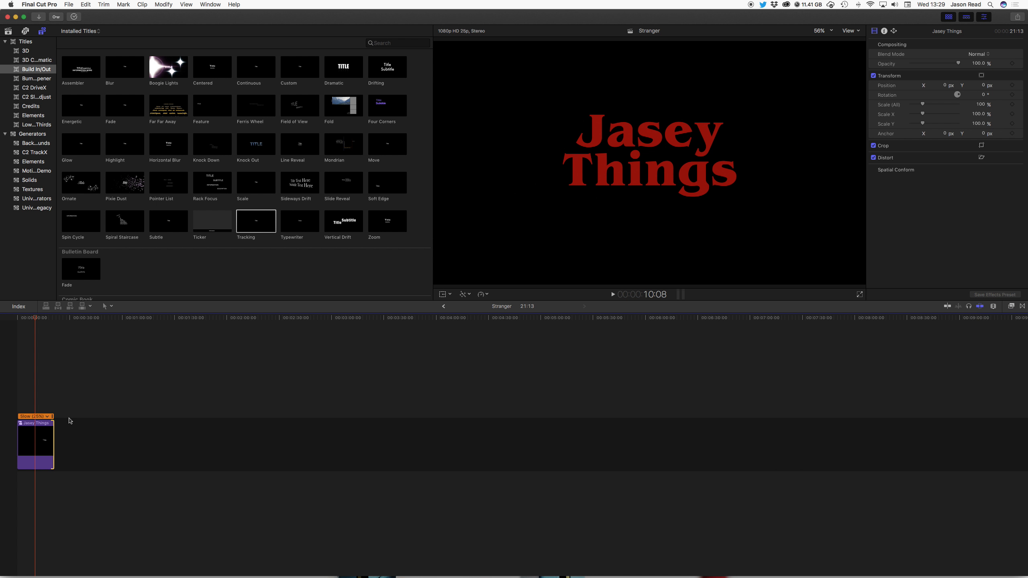
key("super+equal")
key("super+equal")
key("super+equal")
key("super+equal")
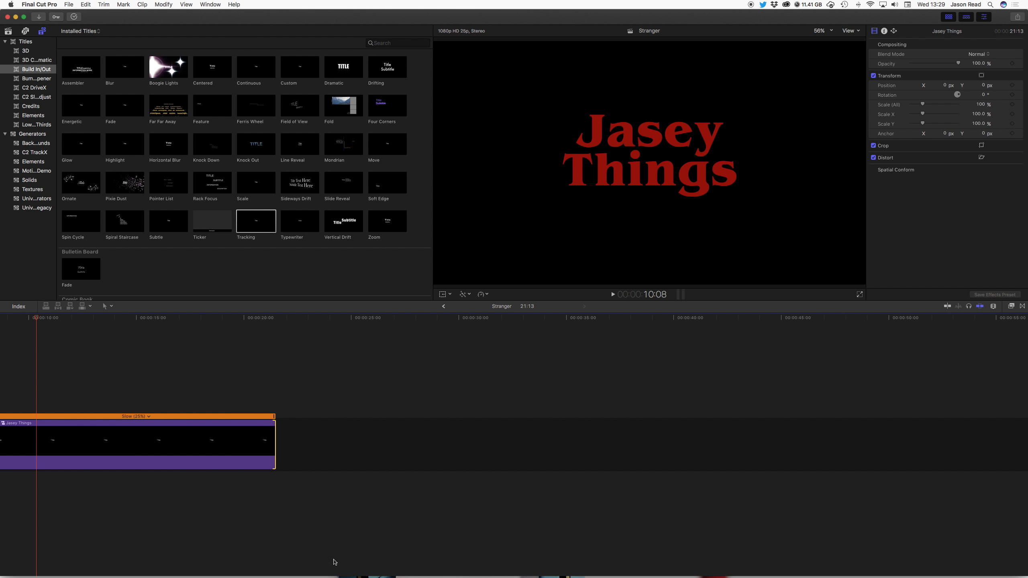
scroll(285, 552, "left", 10)
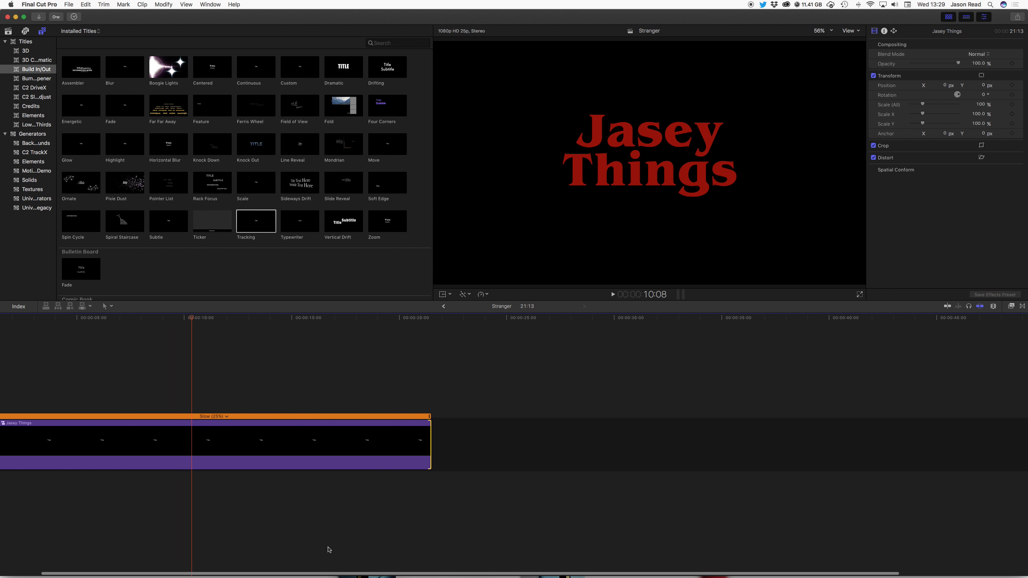
- Play the title until its letters have come together and add a 100% Scale (All) keyframe at about 8 seconds
left_click_drag(28, 321, 19, 320)
key("space")
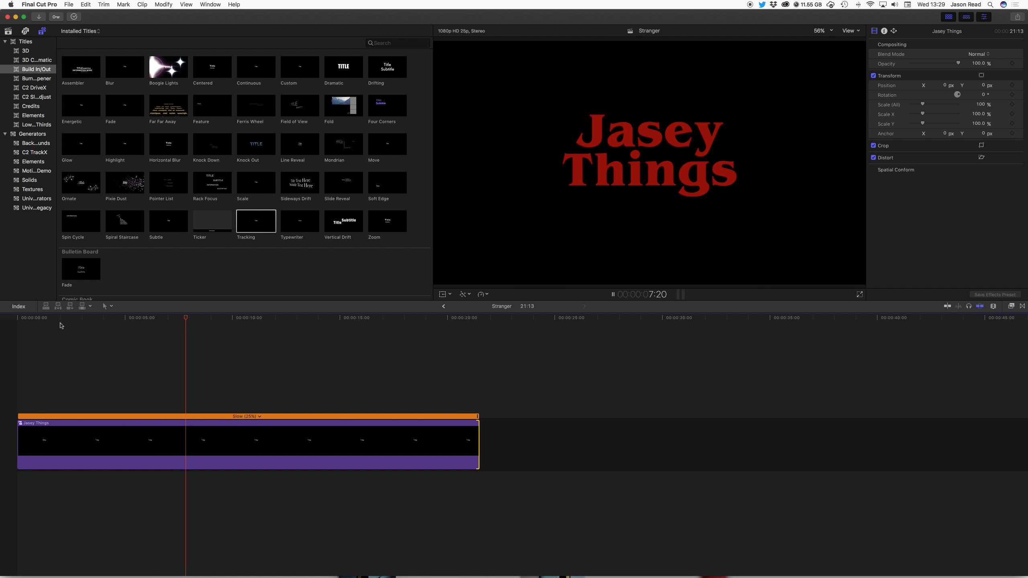
key("space")
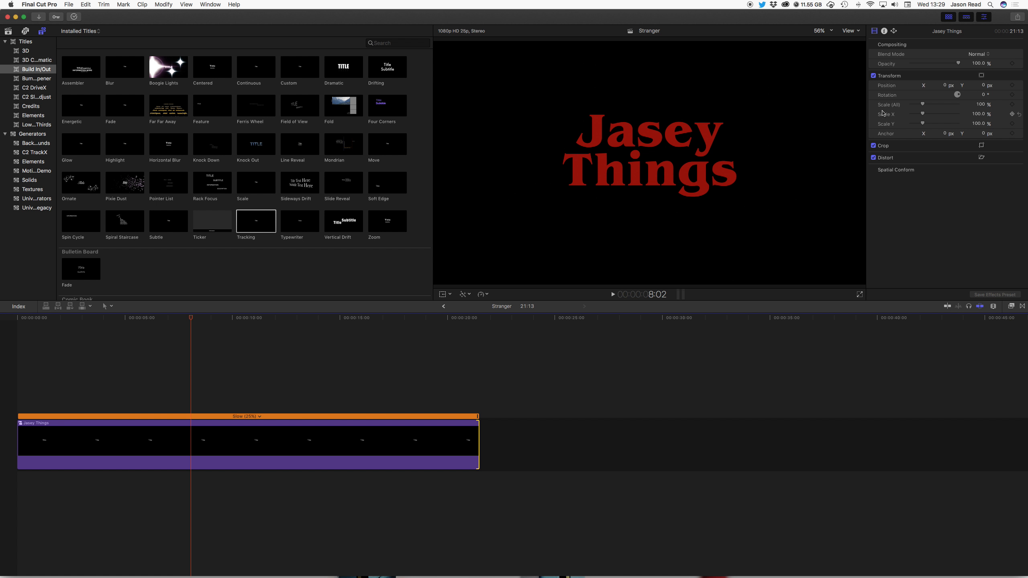
left_click(1012, 105)
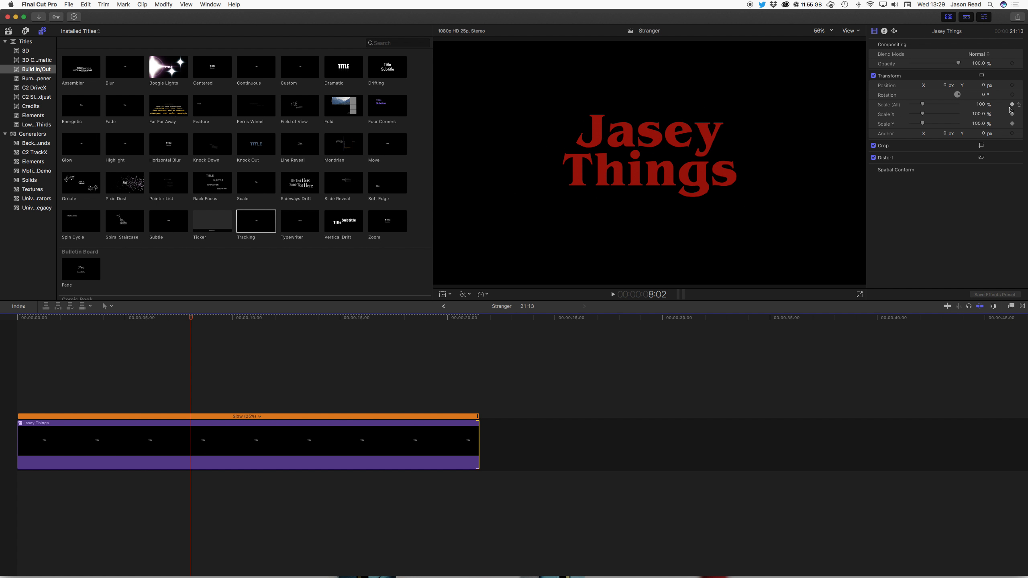
- Enlarge Scale (All) at the clip's start so the title shrinks into place, and preview the animation
left_click_drag(43, 323, 17, 318)
left_click_drag(926, 106, 942, 106)
key("space")
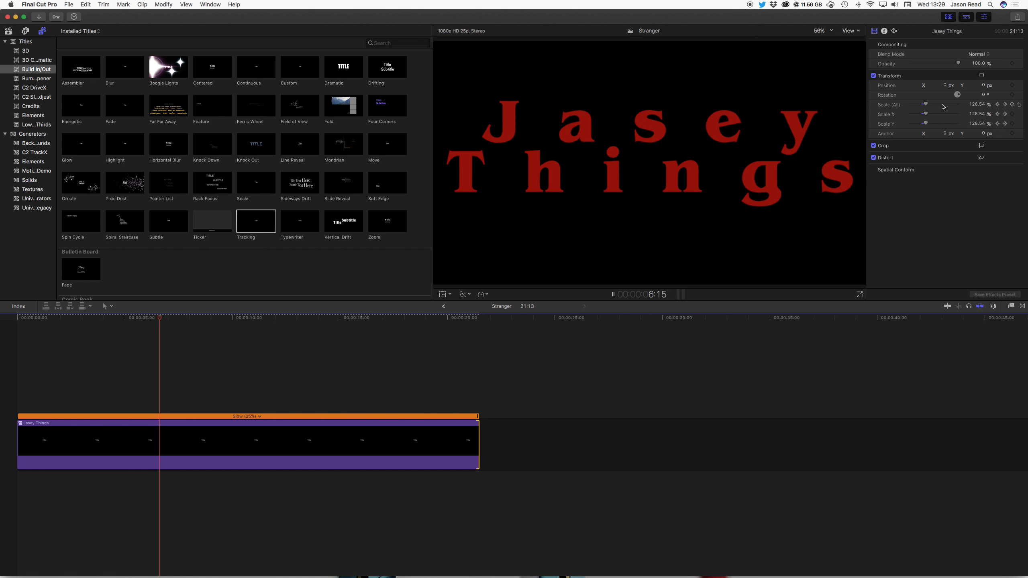
key("space")
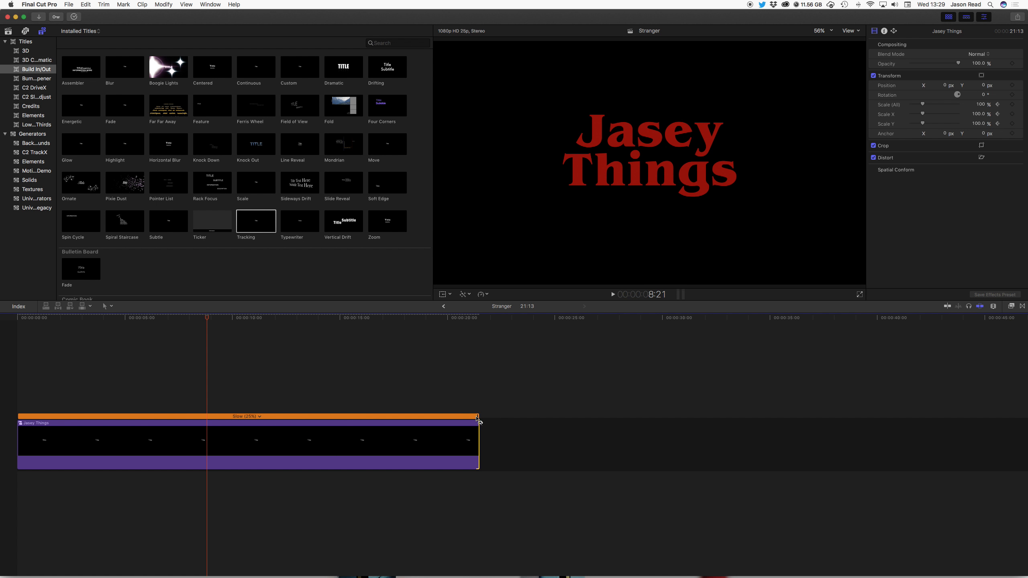
- Stretch the retimed clip to about 26:17, slowing it to 20% speed, and play it from the start
left_click_drag(477, 418, 590, 425)
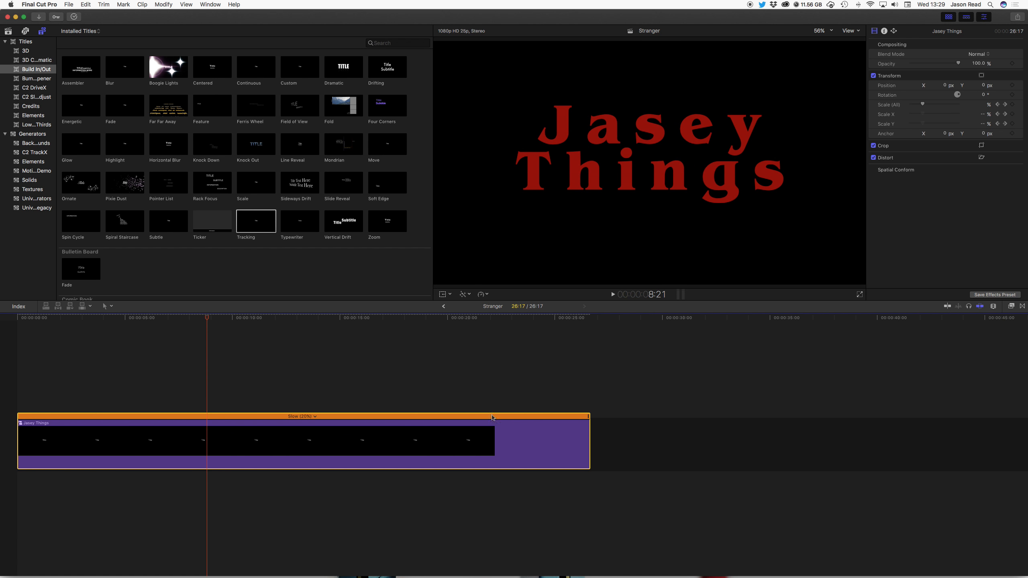
key("Home")
key("space")
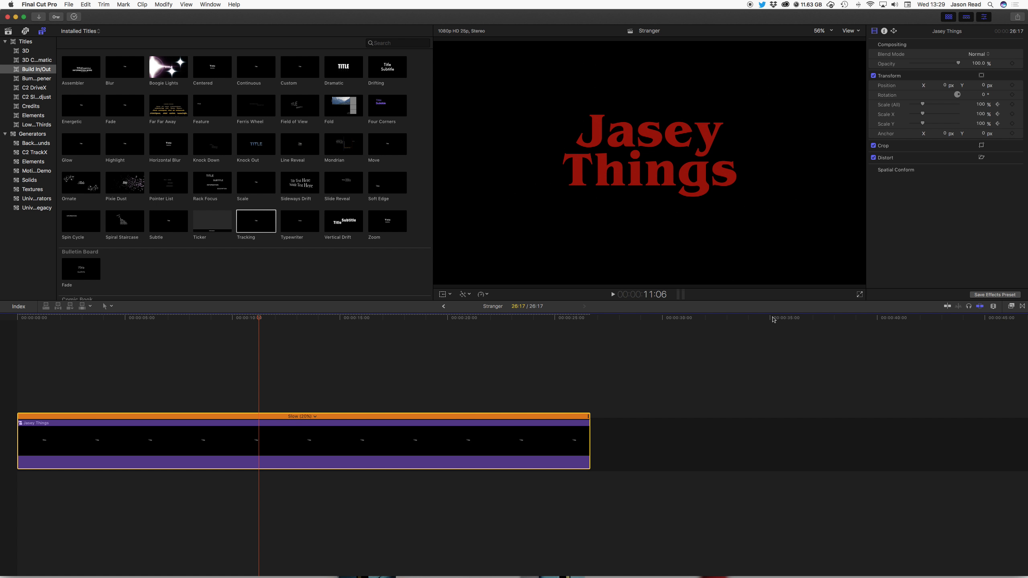
- Apply the Spot light effect to the compound clip, widen its Radius to about 360, and preview the result
left_click(1013, 307)
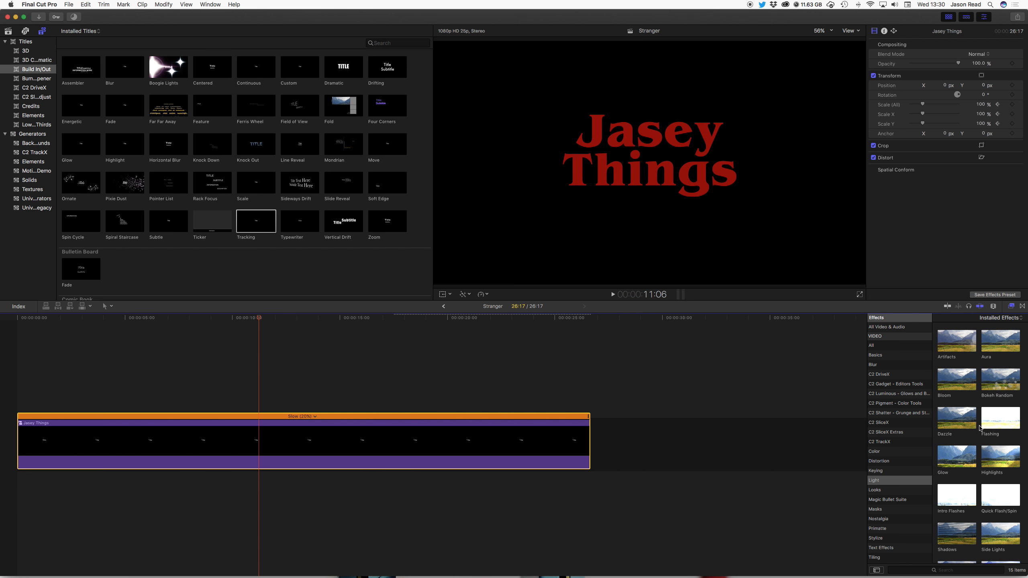
scroll(979, 428, "down", 3)
left_click_drag(957, 500, 461, 448)
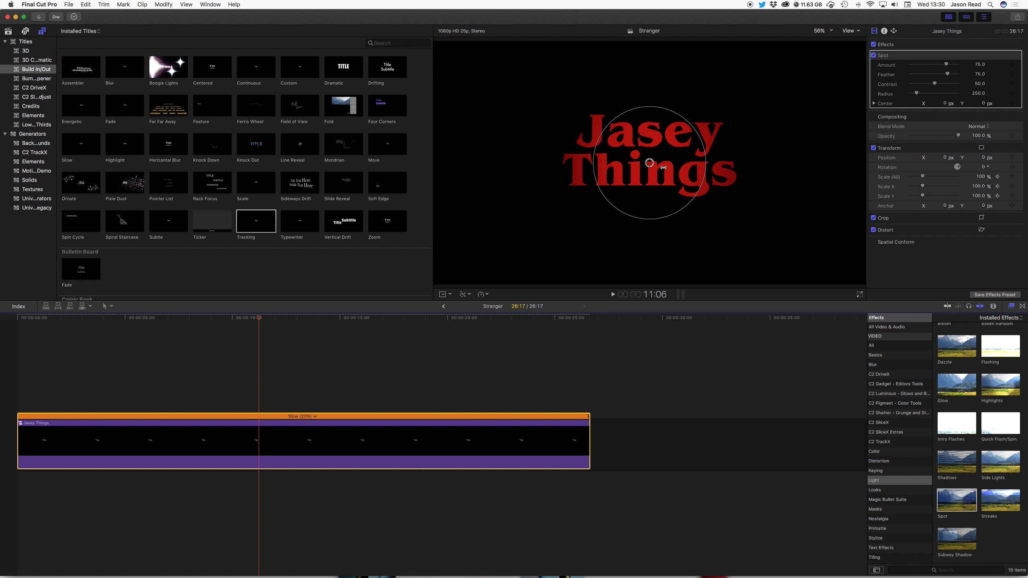
left_click_drag(700, 186, 727, 187)
left_click_drag(106, 322, 200, 328)
key("space")
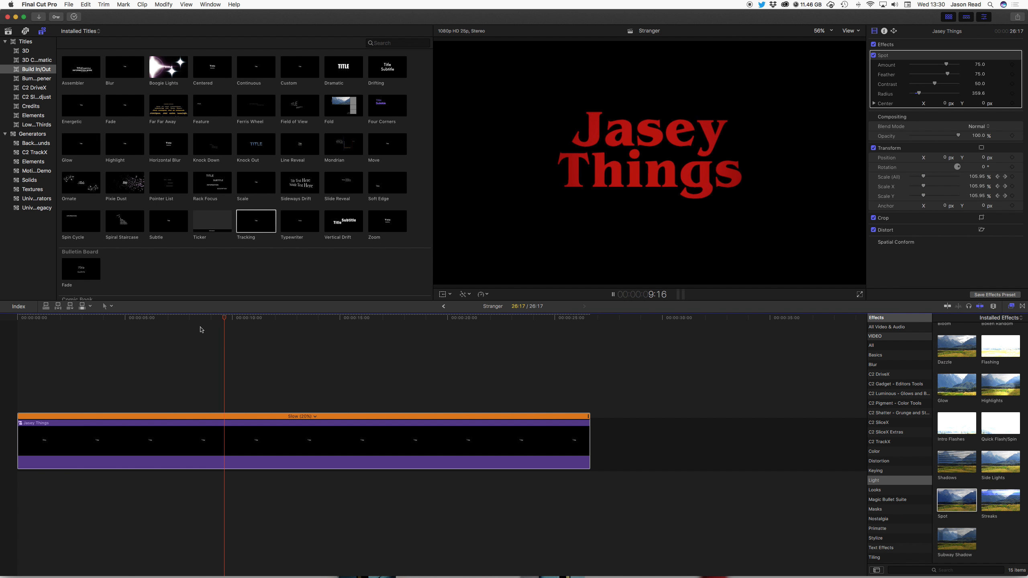
key("space")
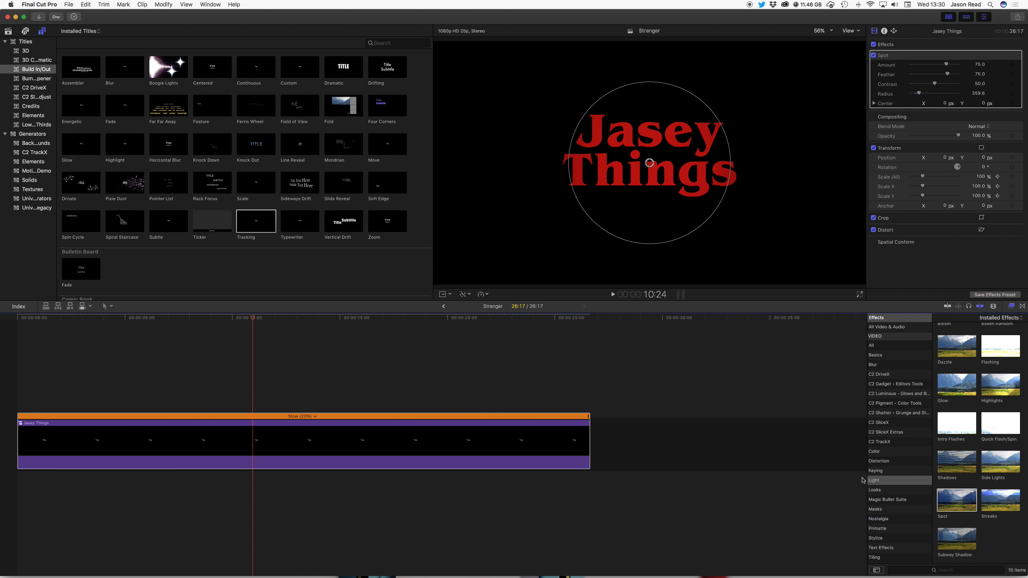
- Apply the Flashing light effect to the compound clip and preview it from the start
scroll(944, 481, "up", 3)
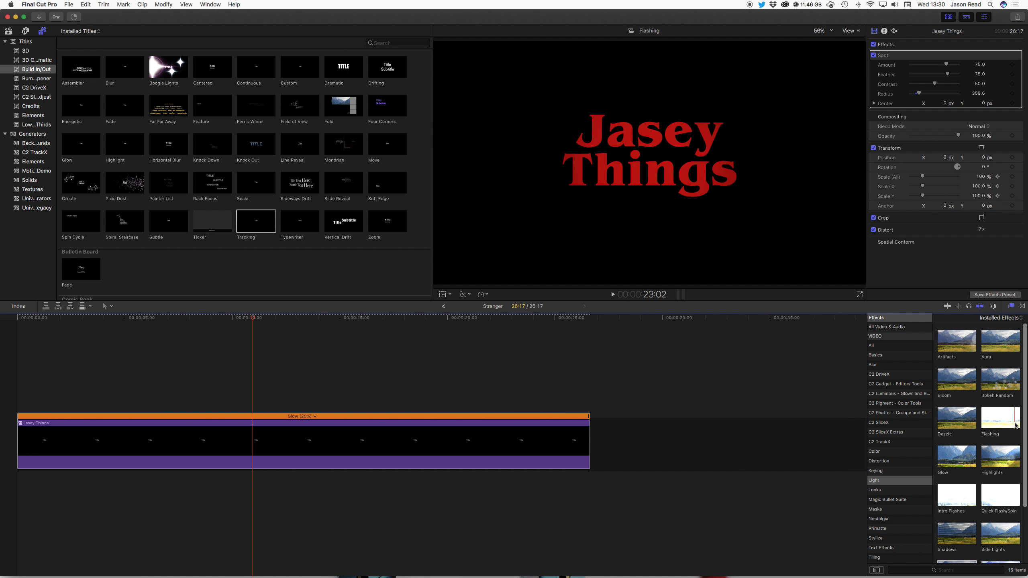
left_click_drag(1005, 424, 493, 442)
left_click(22, 320)
key("space")
key("space")
- Reduce the Flashing effect's Intensity to about 1.2 and play the title through to check the flicker
left_click_drag(955, 123, 909, 126)
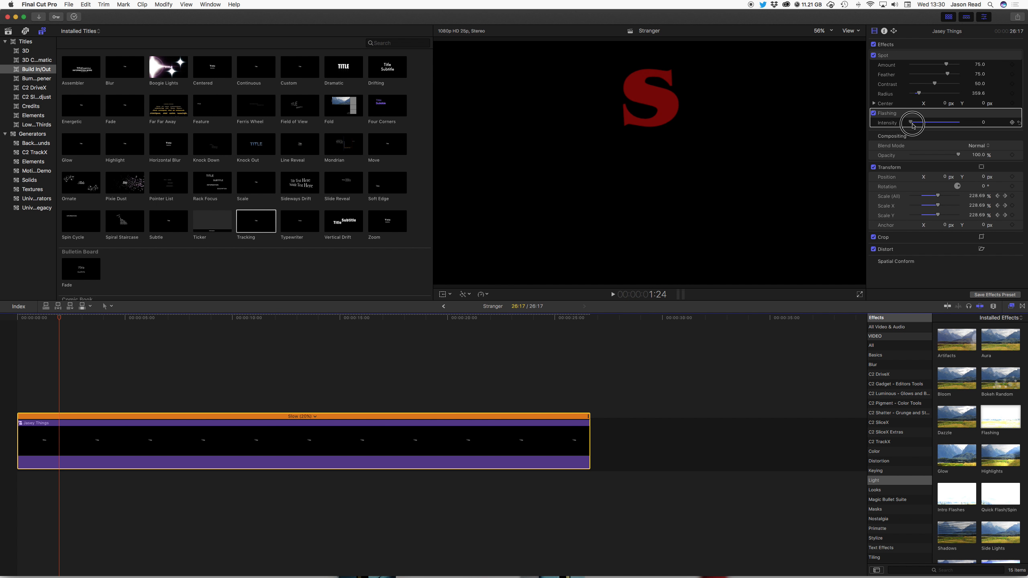
left_click_drag(913, 125, 914, 126)
key("space")
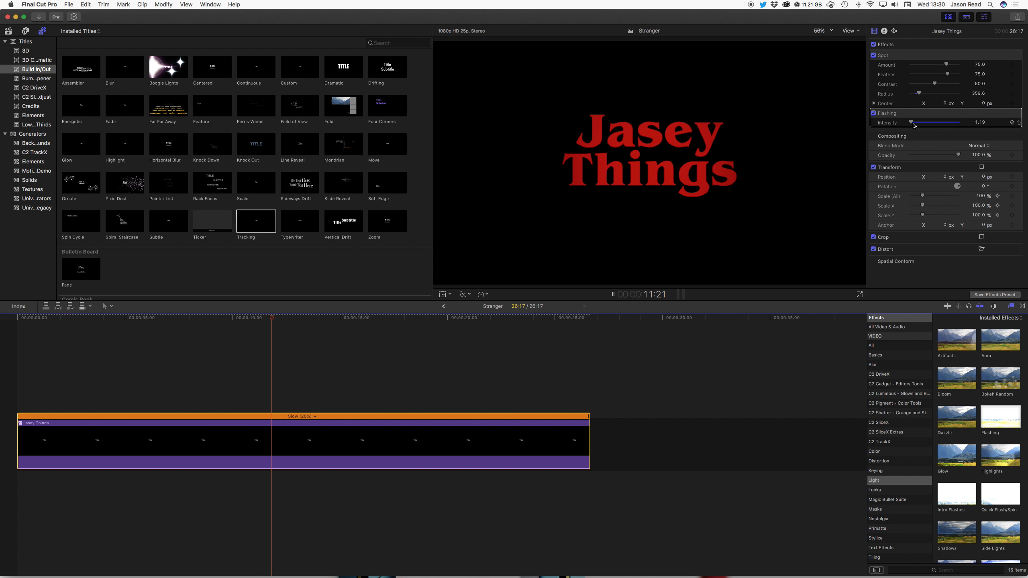
key("space")
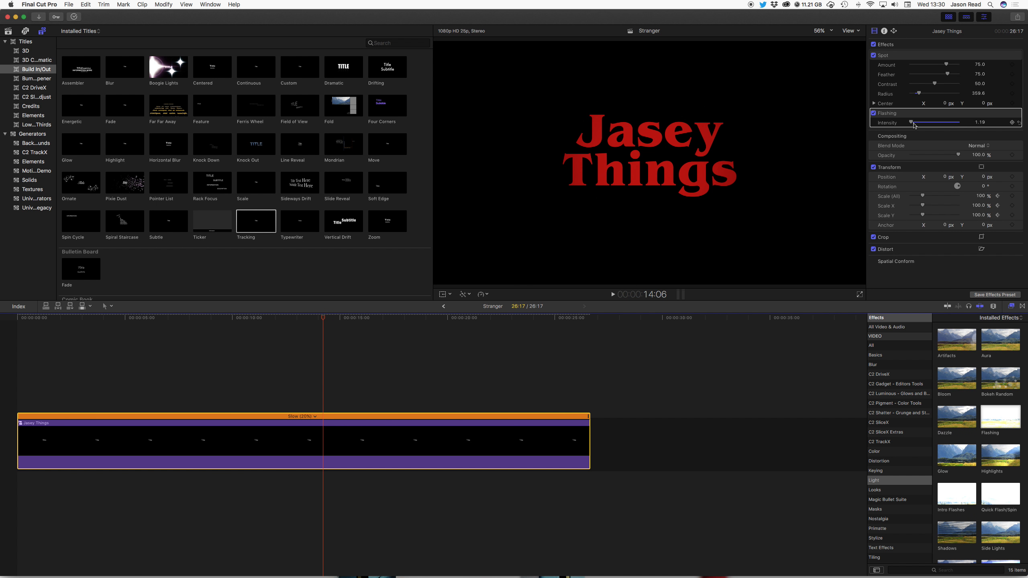